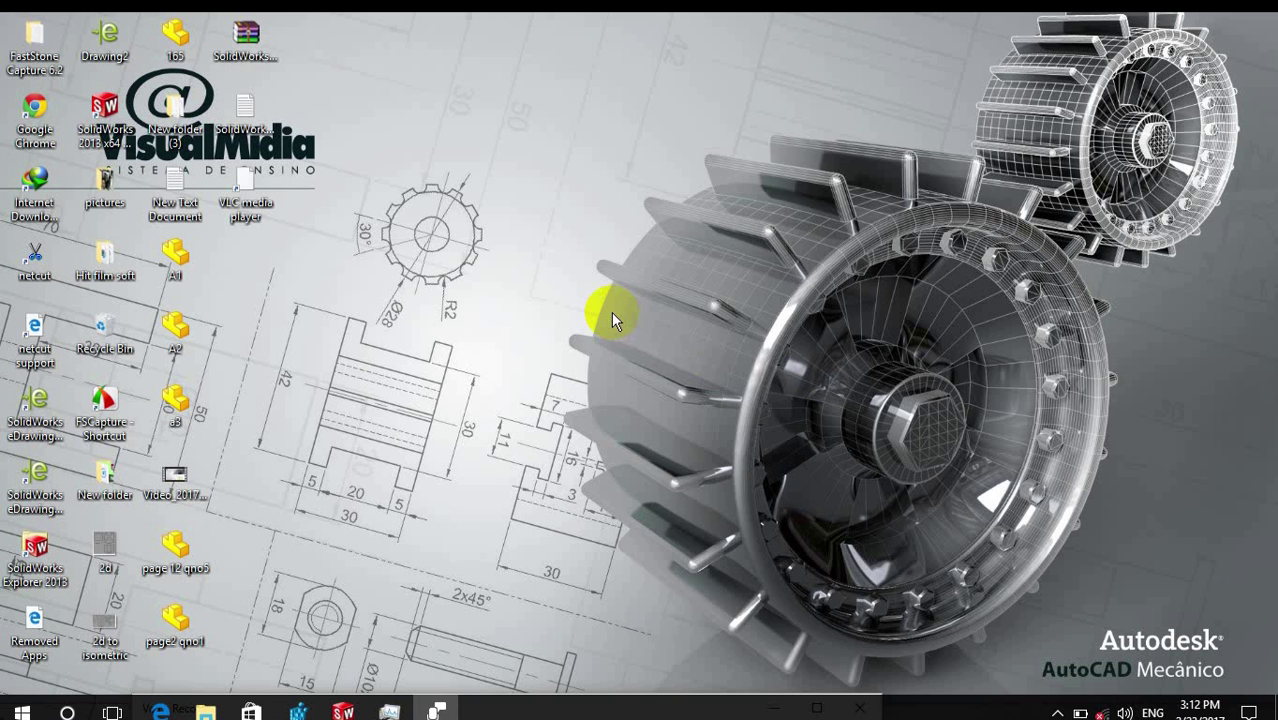
Step: Refresh the desktop and bring the SolidWorks Part1 window back to the front
right_click(508, 146)
click(530, 196)
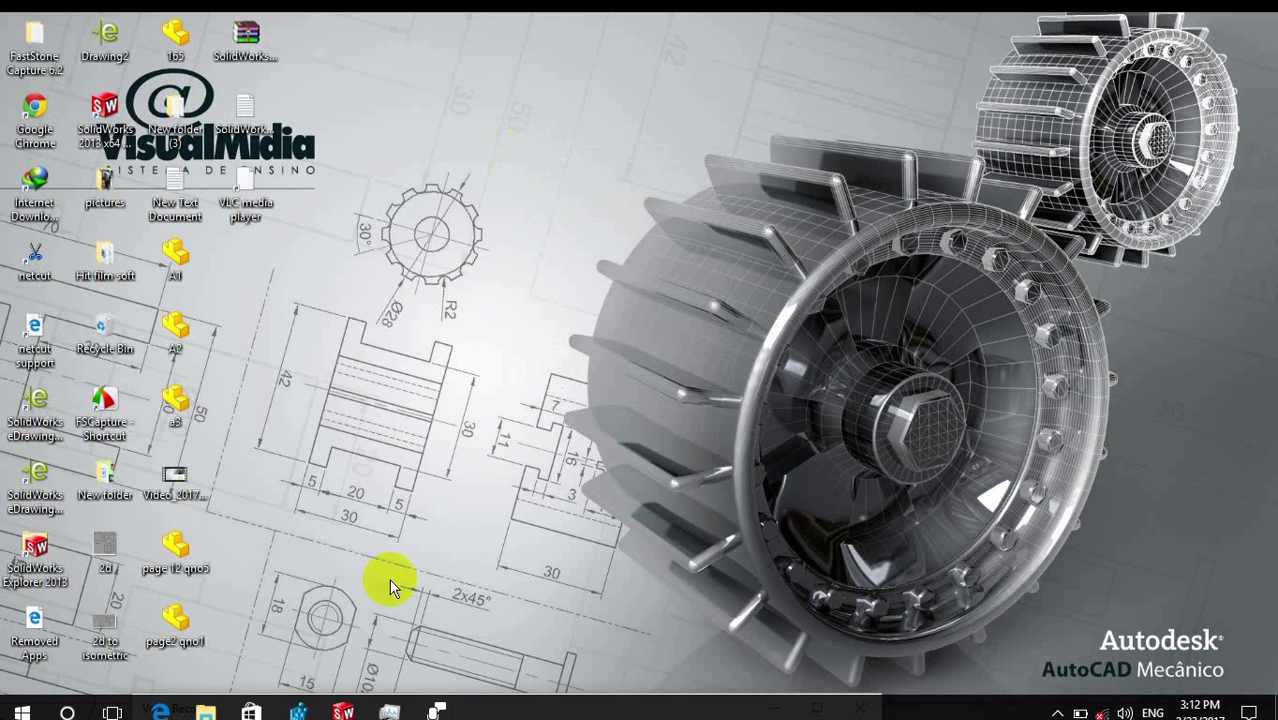
mouse_move(343, 710)
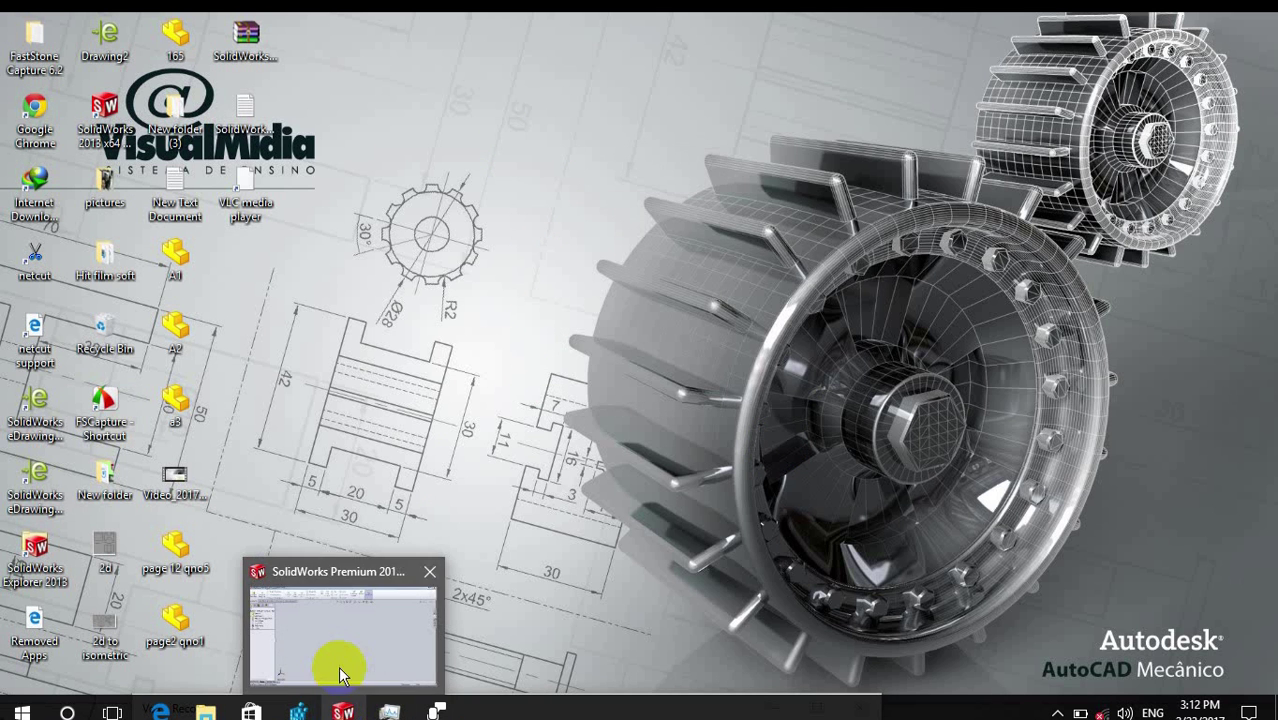
click(340, 675)
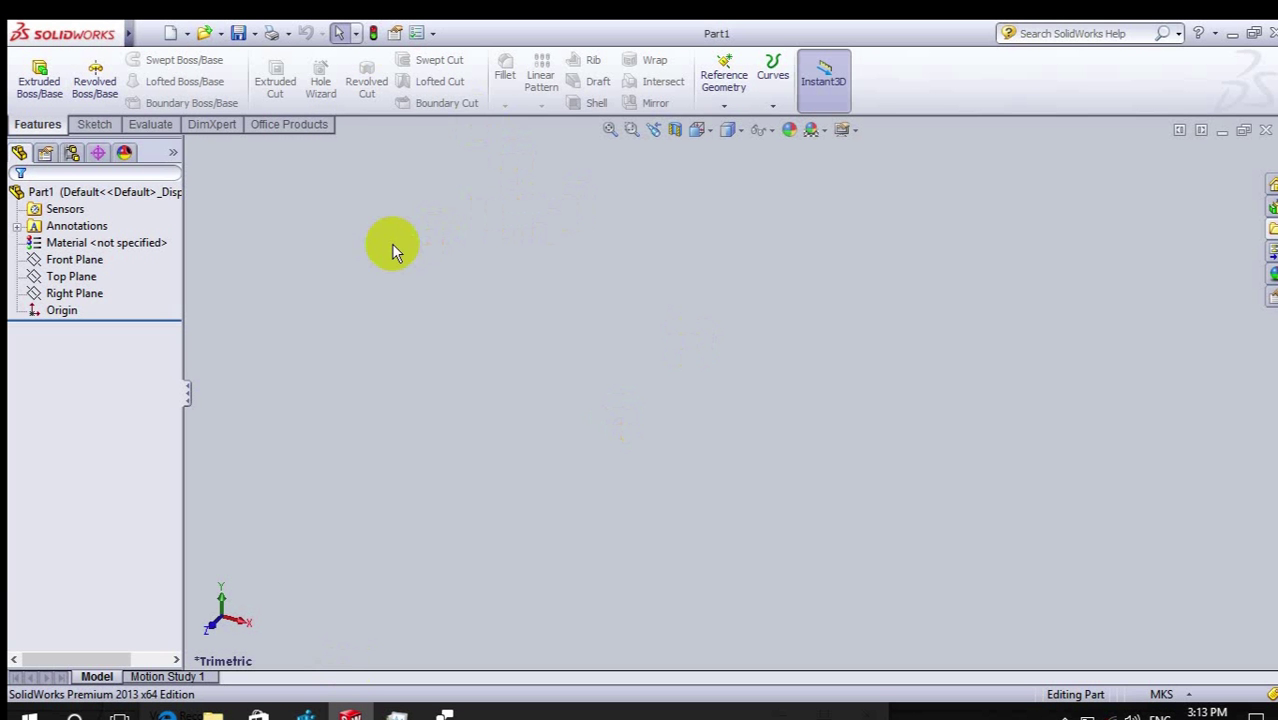
Step: In Top view, sketch a corner rectangle on the Top Plane starting at the origin
click(78, 262)
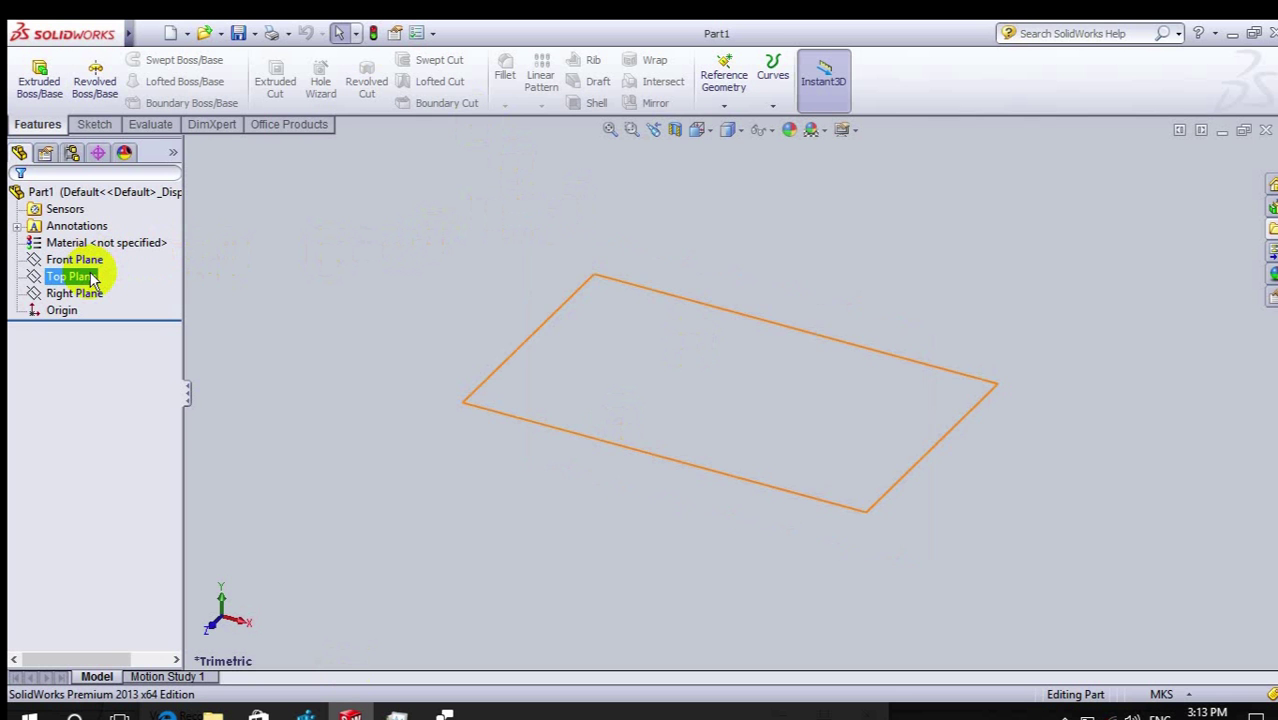
click(86, 277)
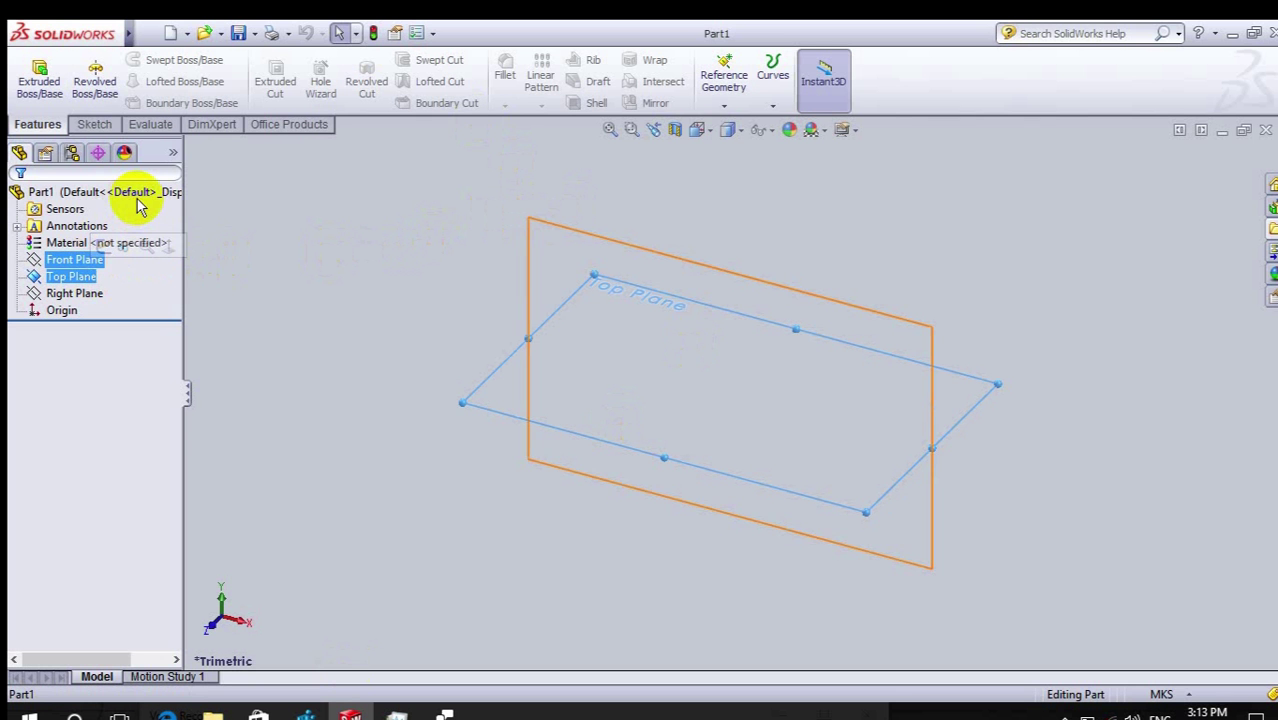
key(ctrl+5)
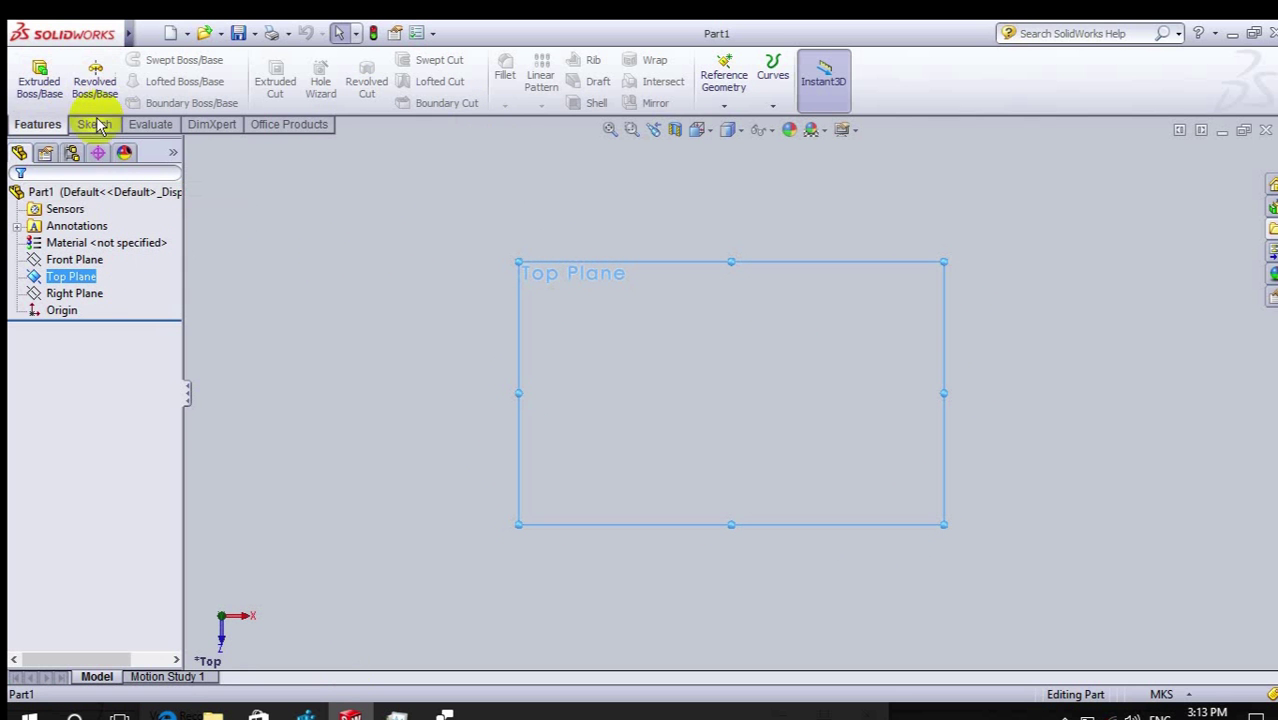
click(94, 124)
click(119, 84)
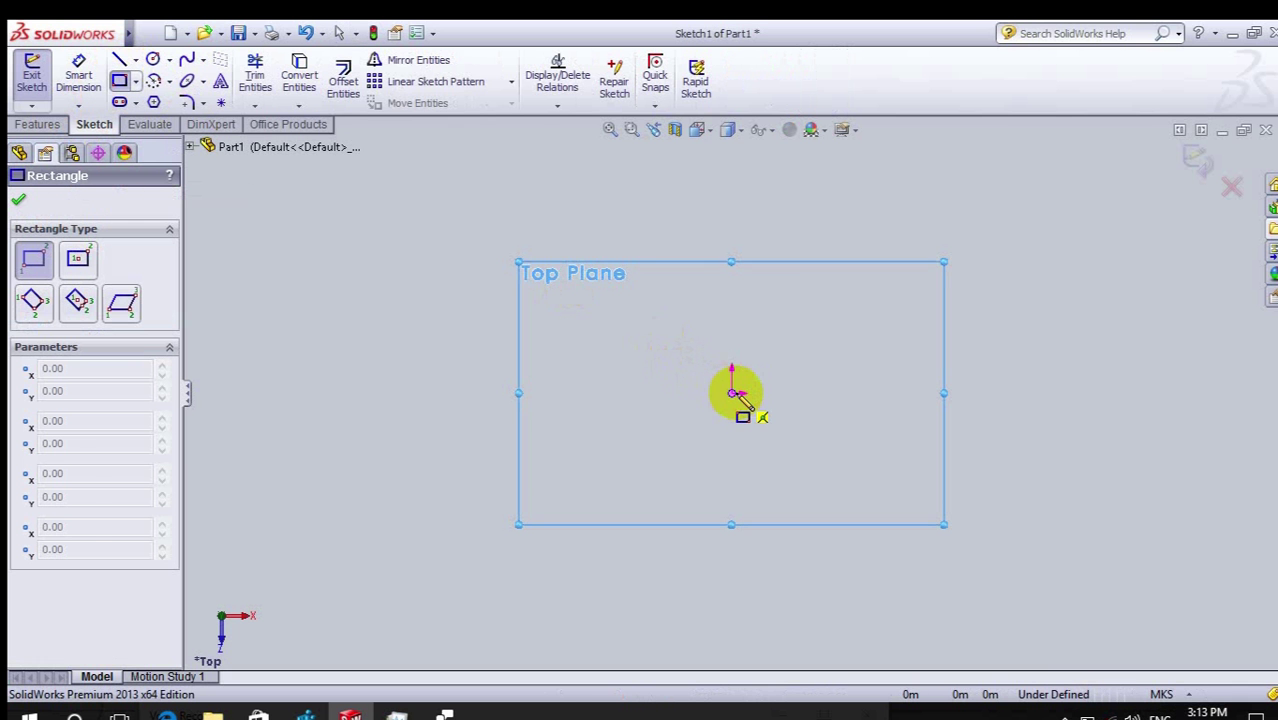
click(730, 392)
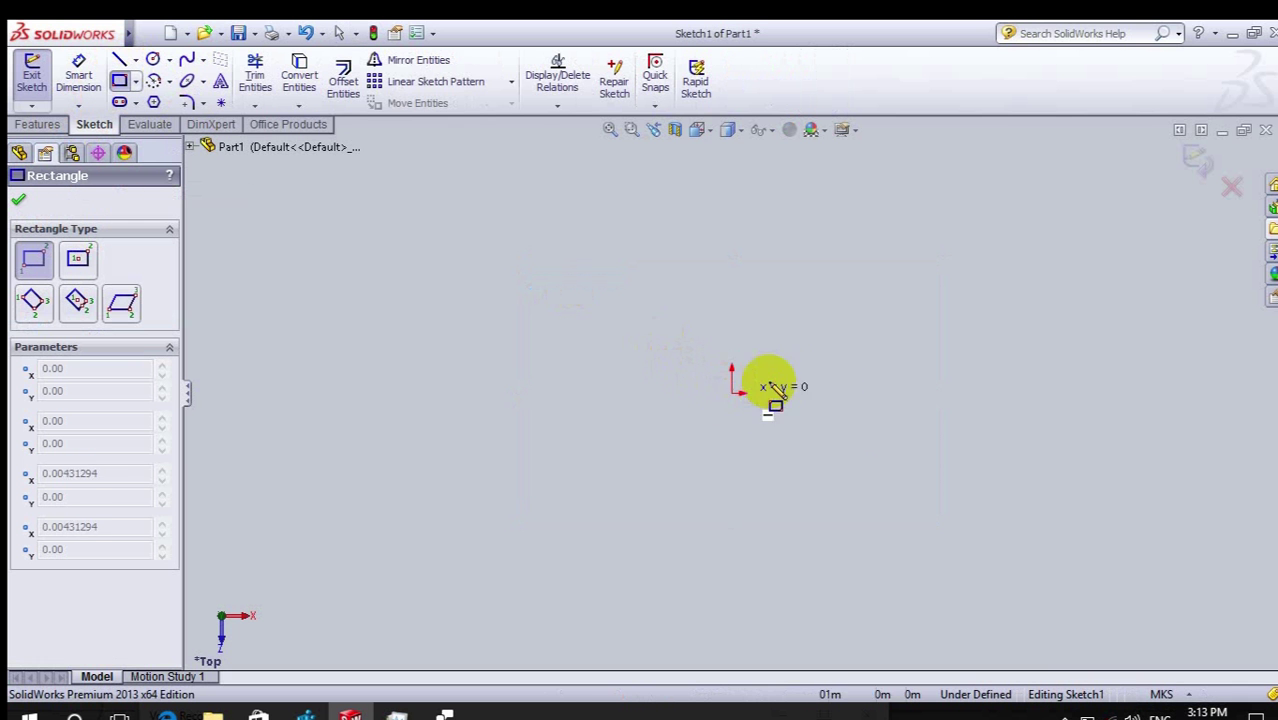
click(935, 268)
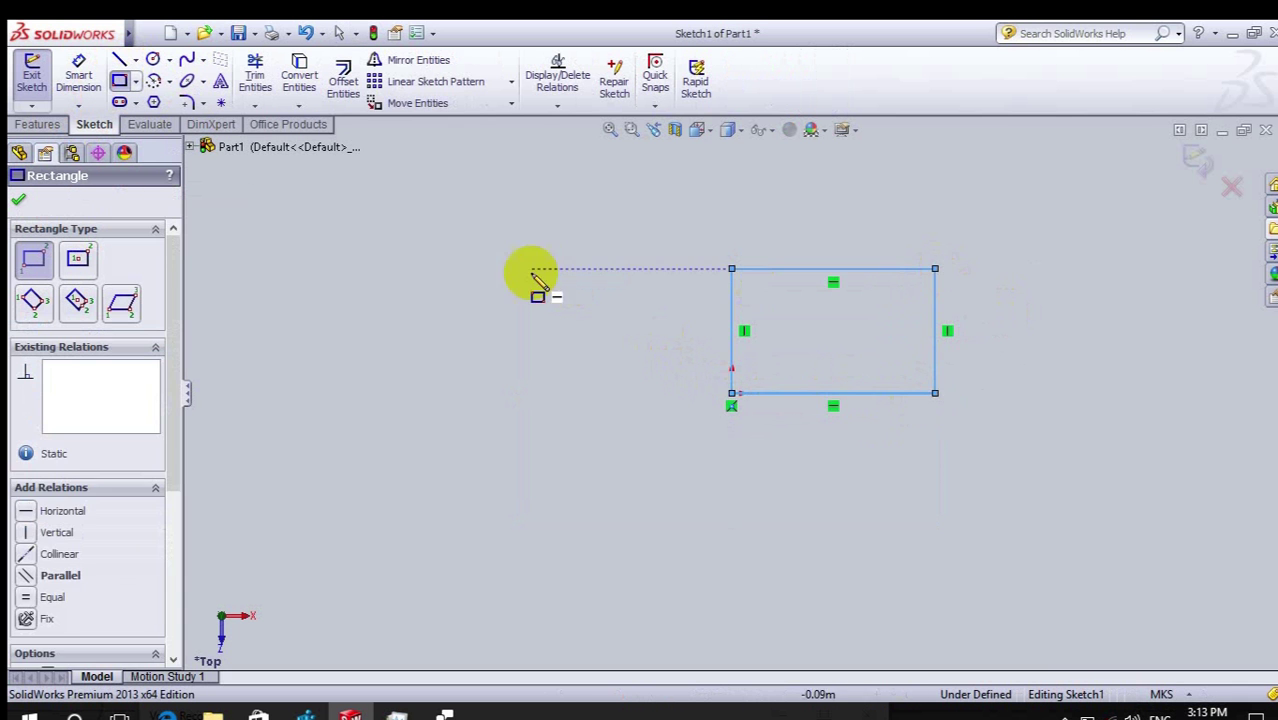
click(19, 199)
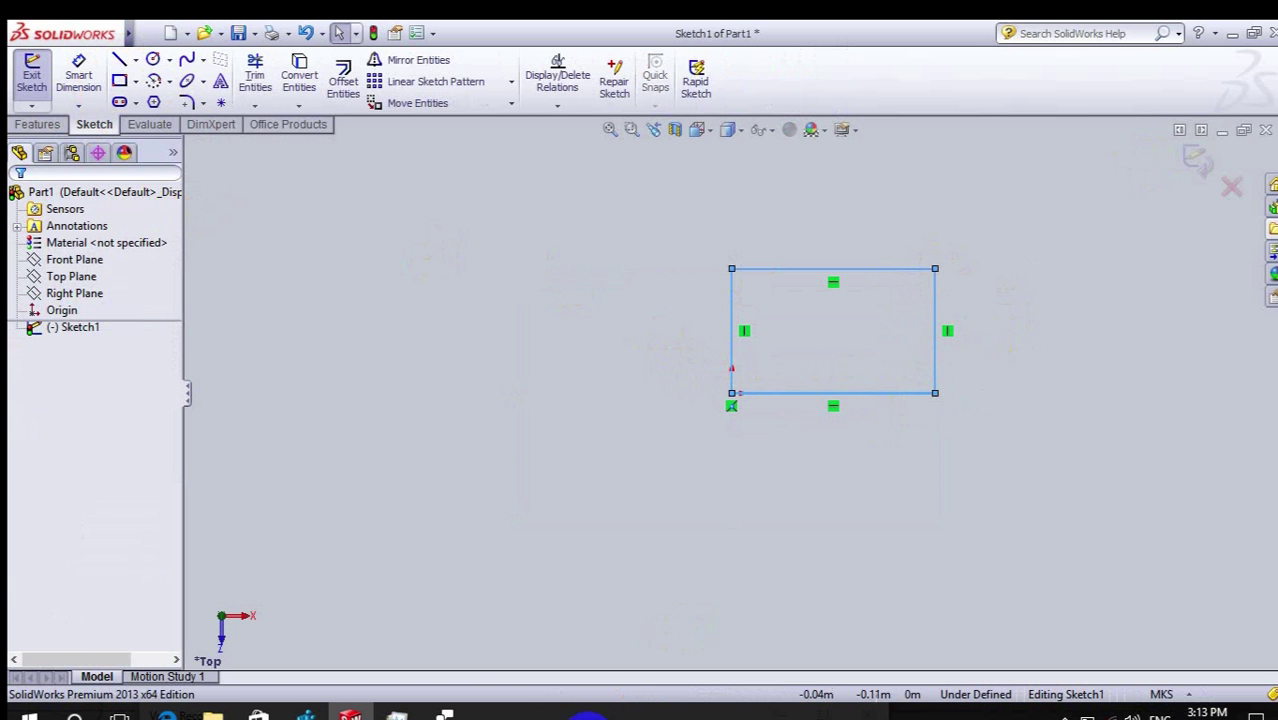
Step: Minimize SolidWorks, refresh the desktop, and close the open Registry Editor window
click(1240, 32)
right_click(464, 112)
click(471, 151)
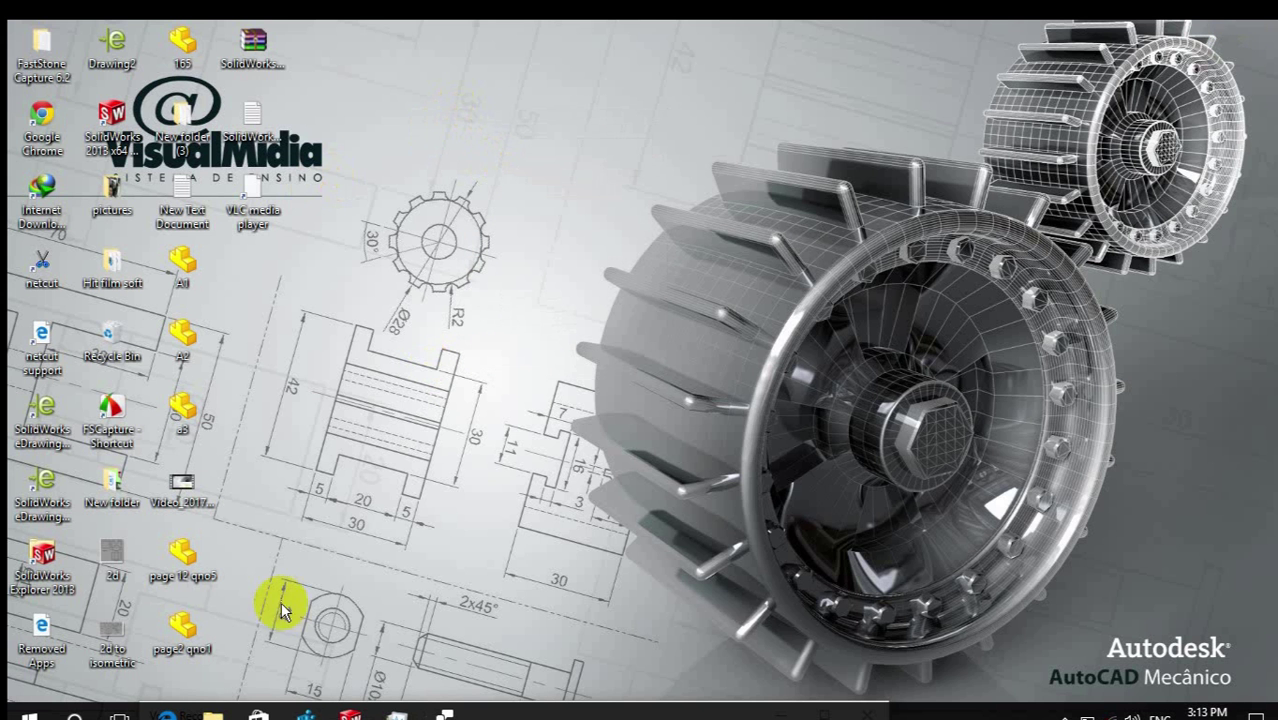
mouse_move(306, 712)
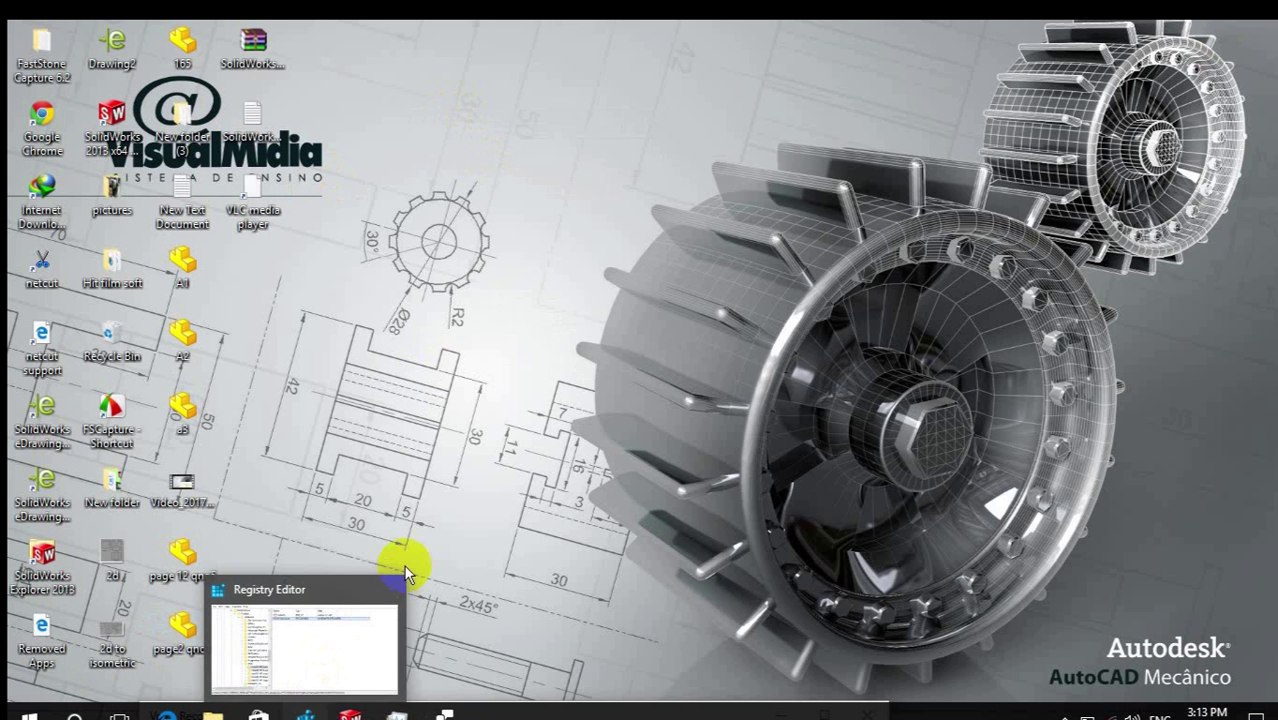
click(392, 588)
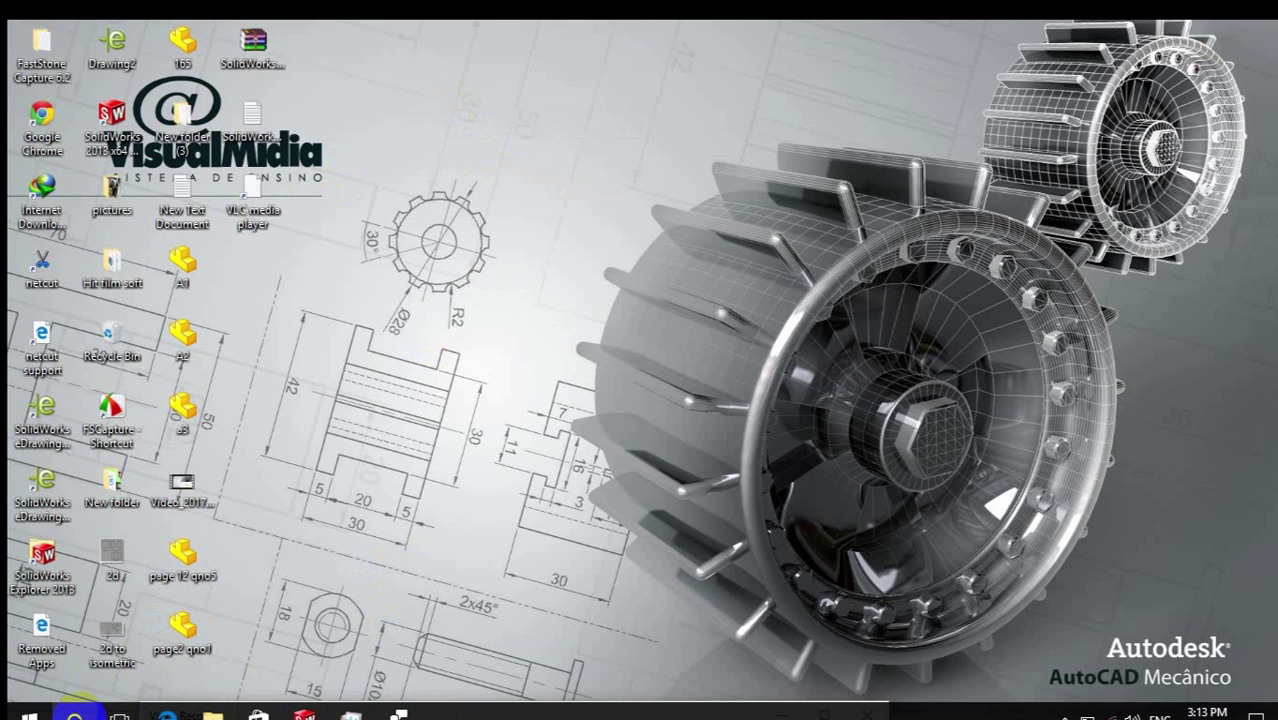
Step: Launch the Run dialog from Windows search and run regedit
click(75, 714)
text(r)
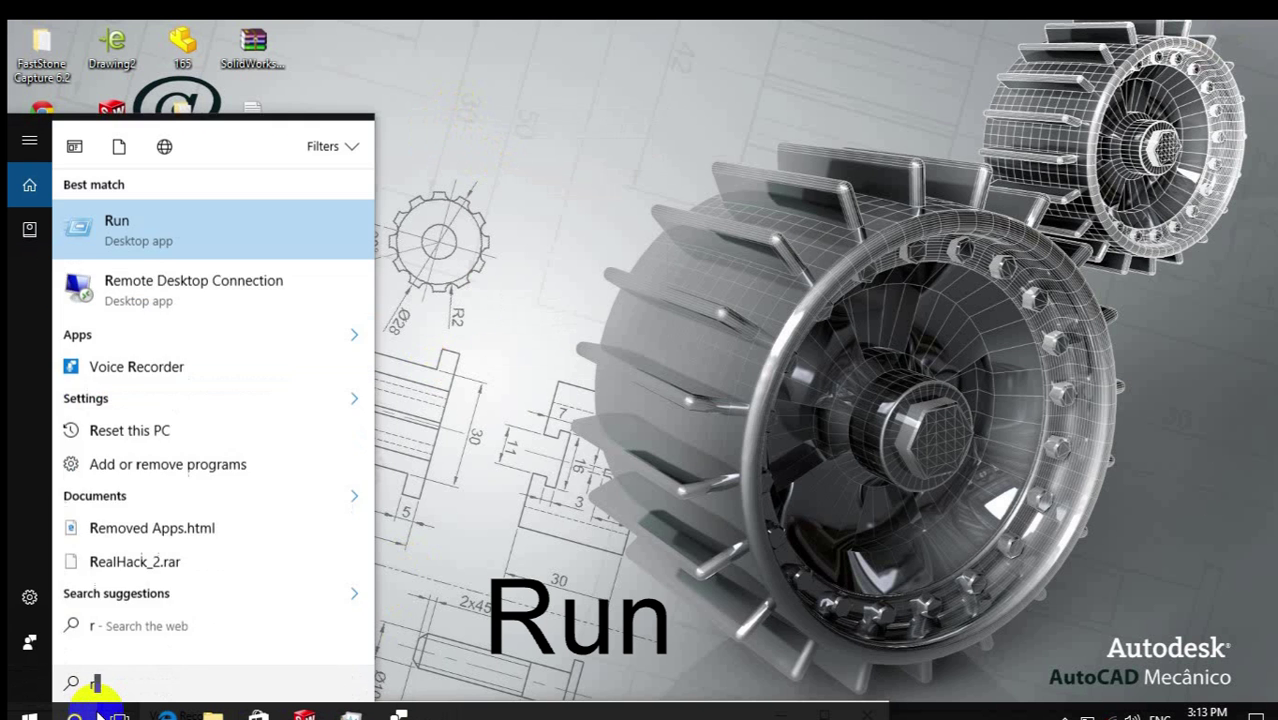
text(un)
key(Return)
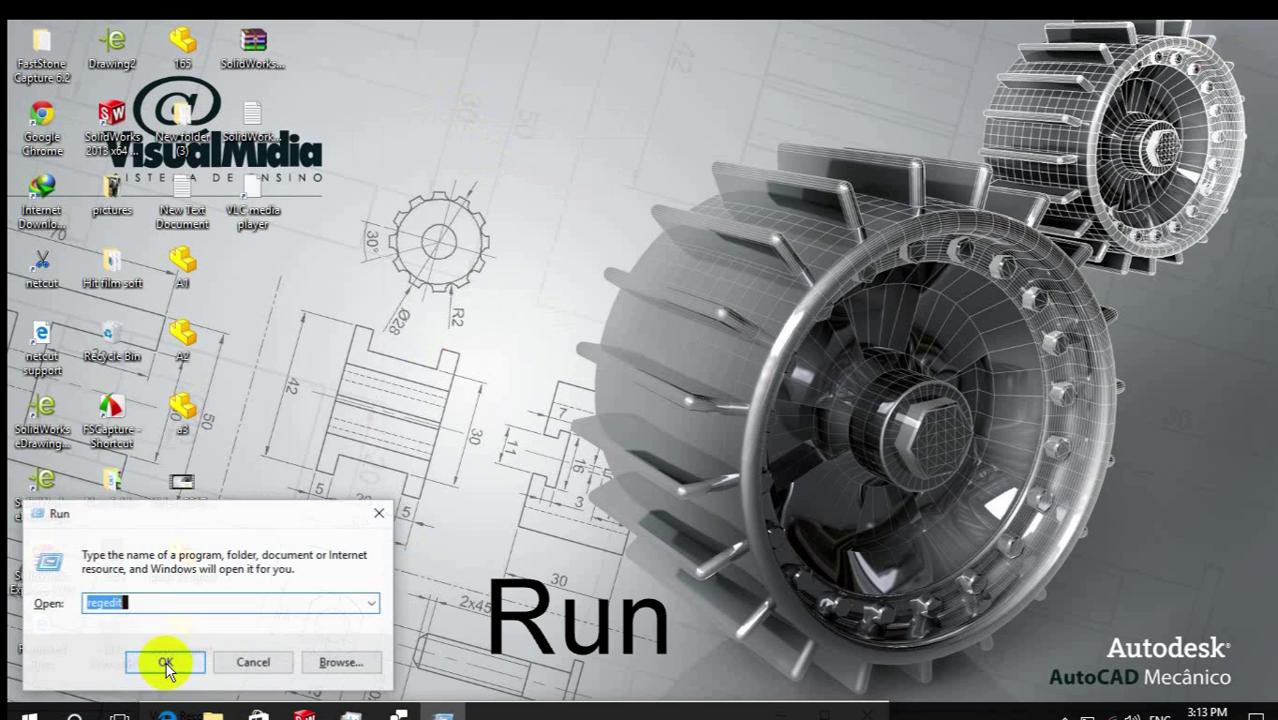
drag(177, 516, 294, 454)
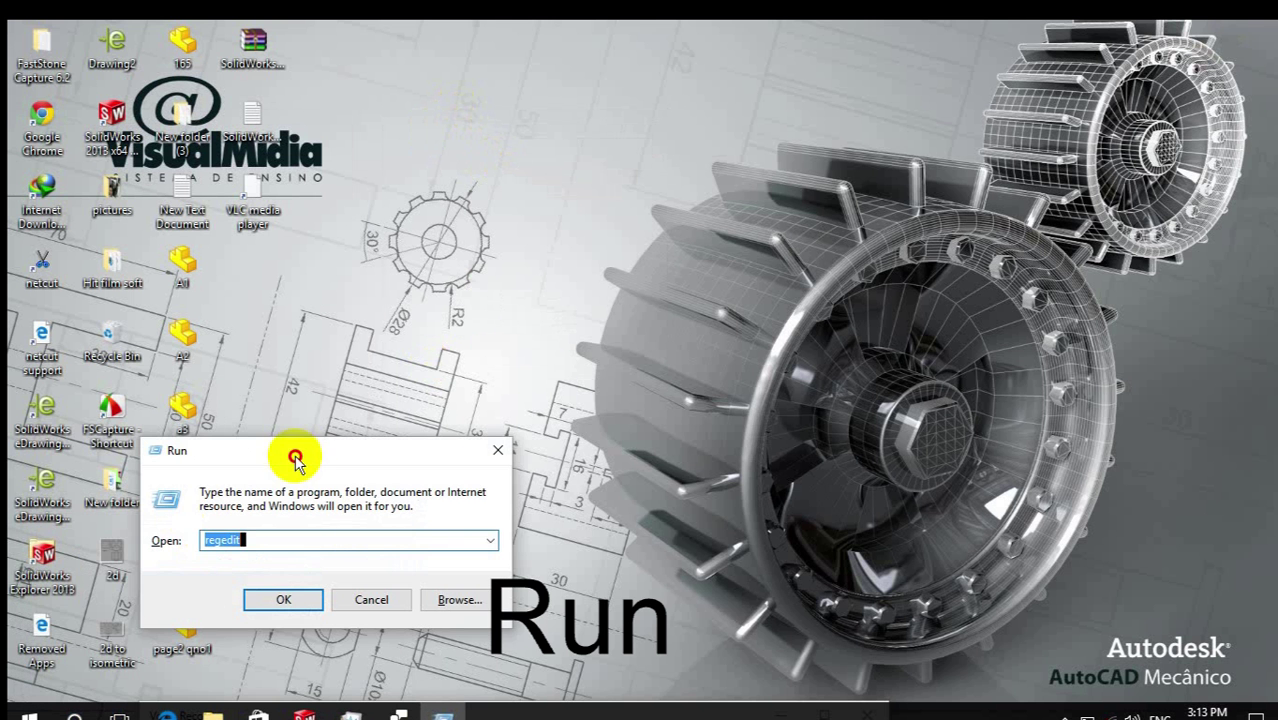
key(BackSpace)
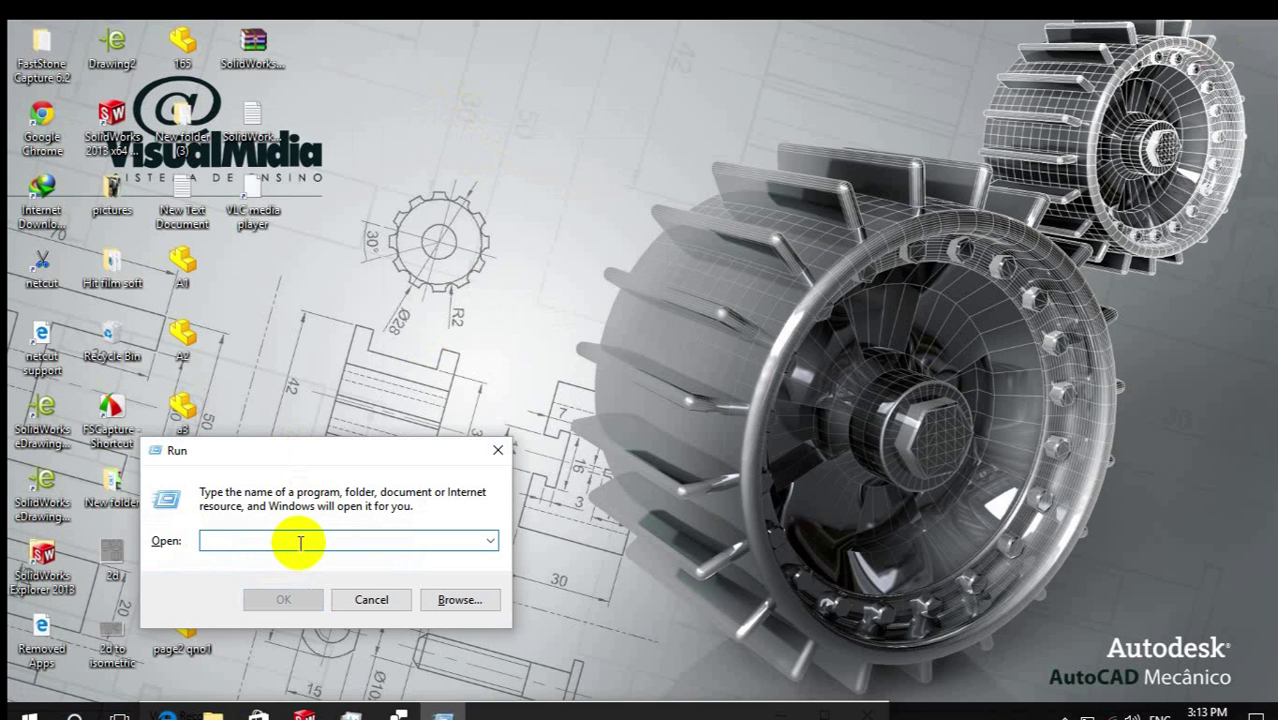
text(reg)
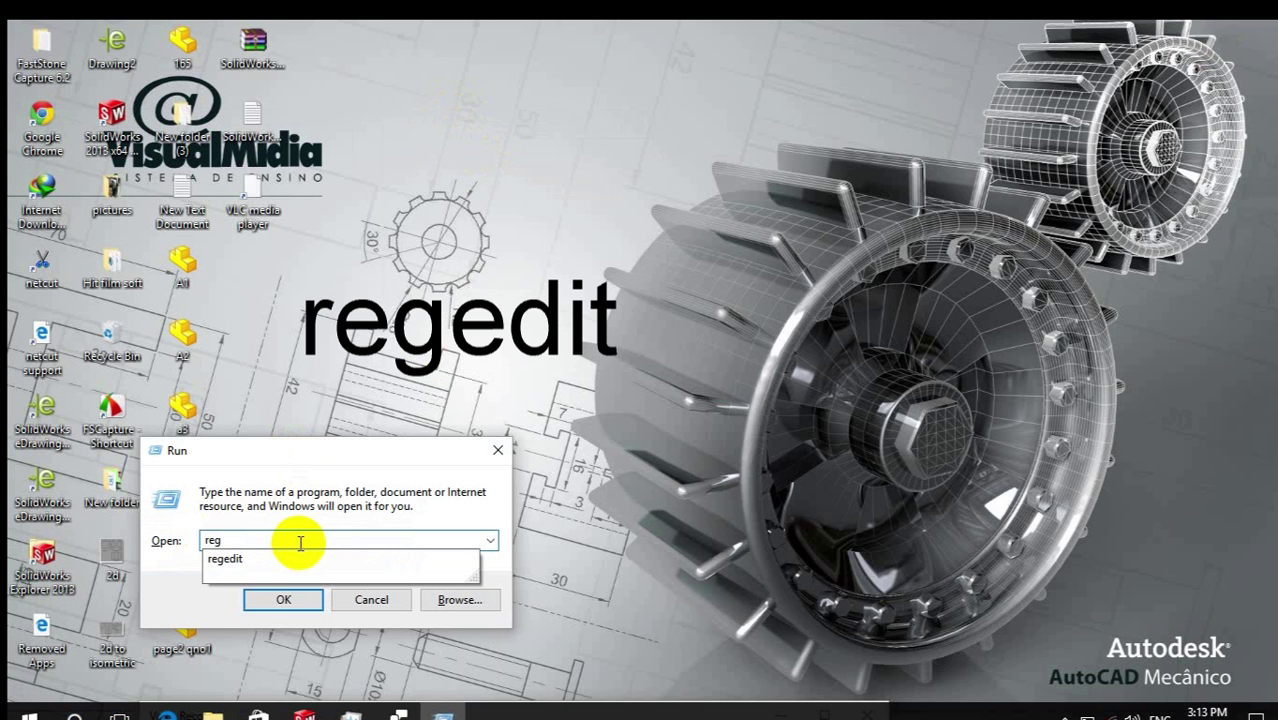
text(edit)
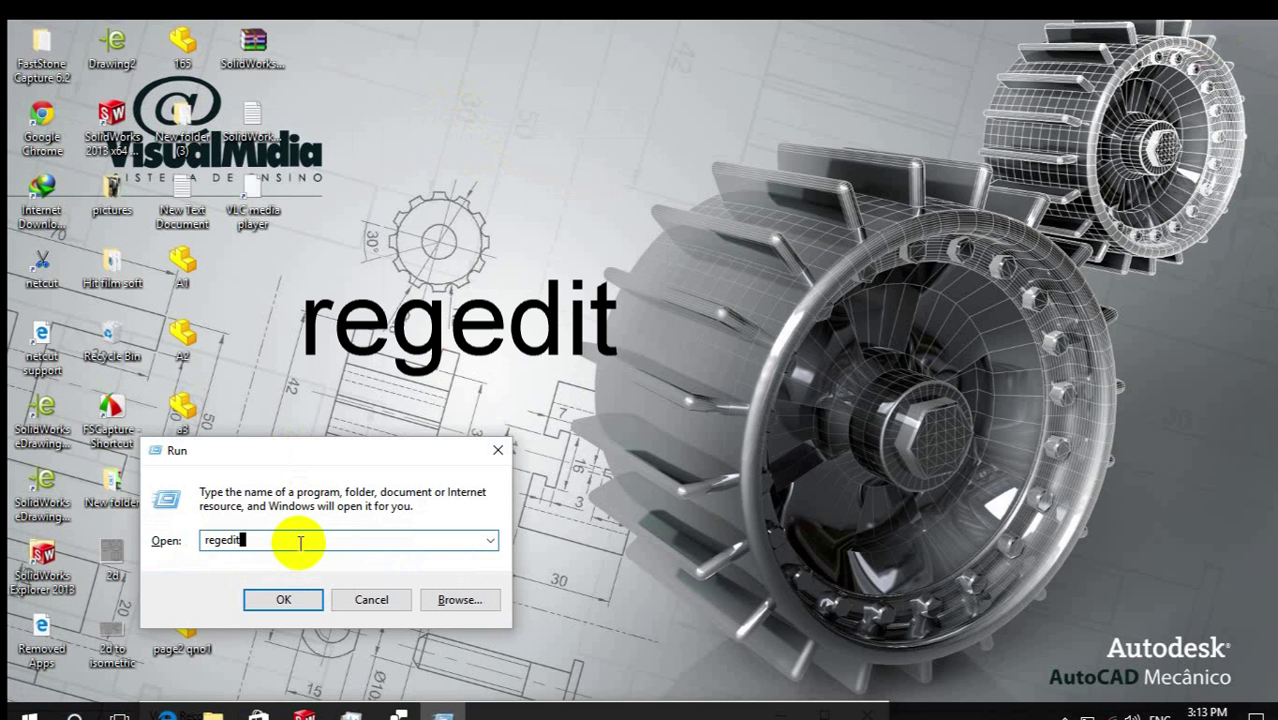
click(264, 600)
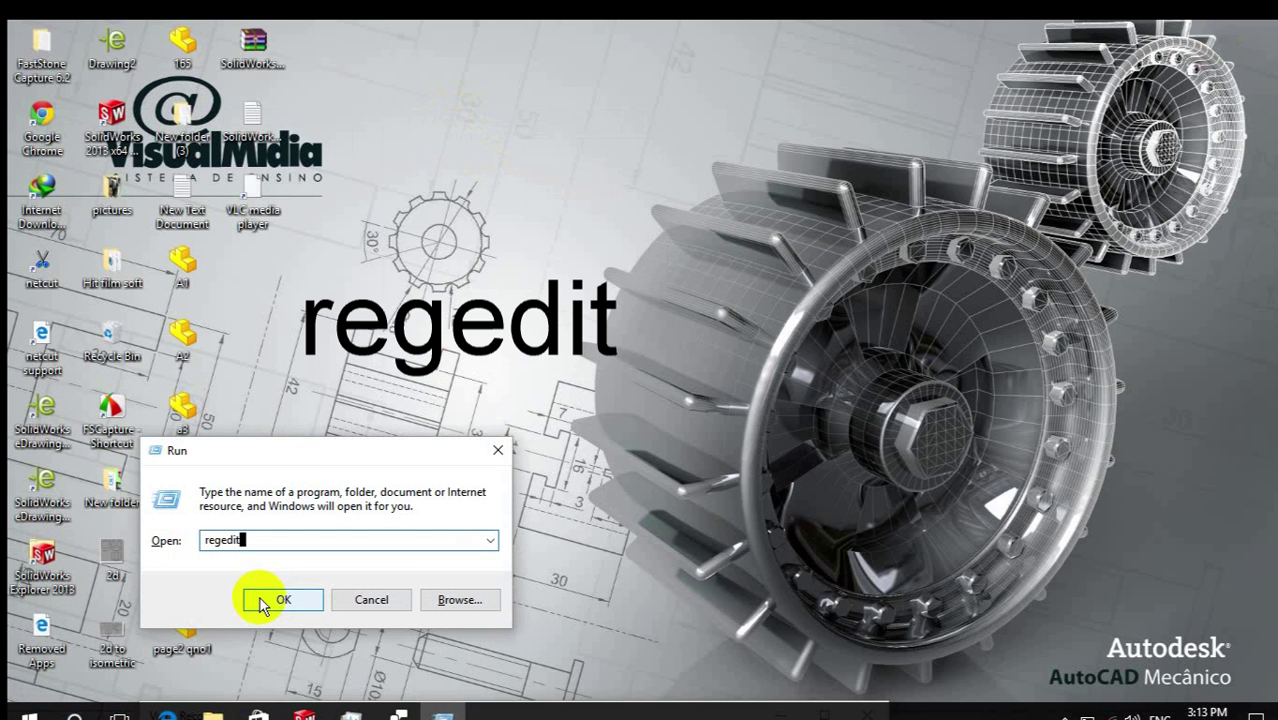
Step: Open Registry Editor, resize its panes, and expand HKEY_CURRENT_USER > SOFTWARE
click(264, 600)
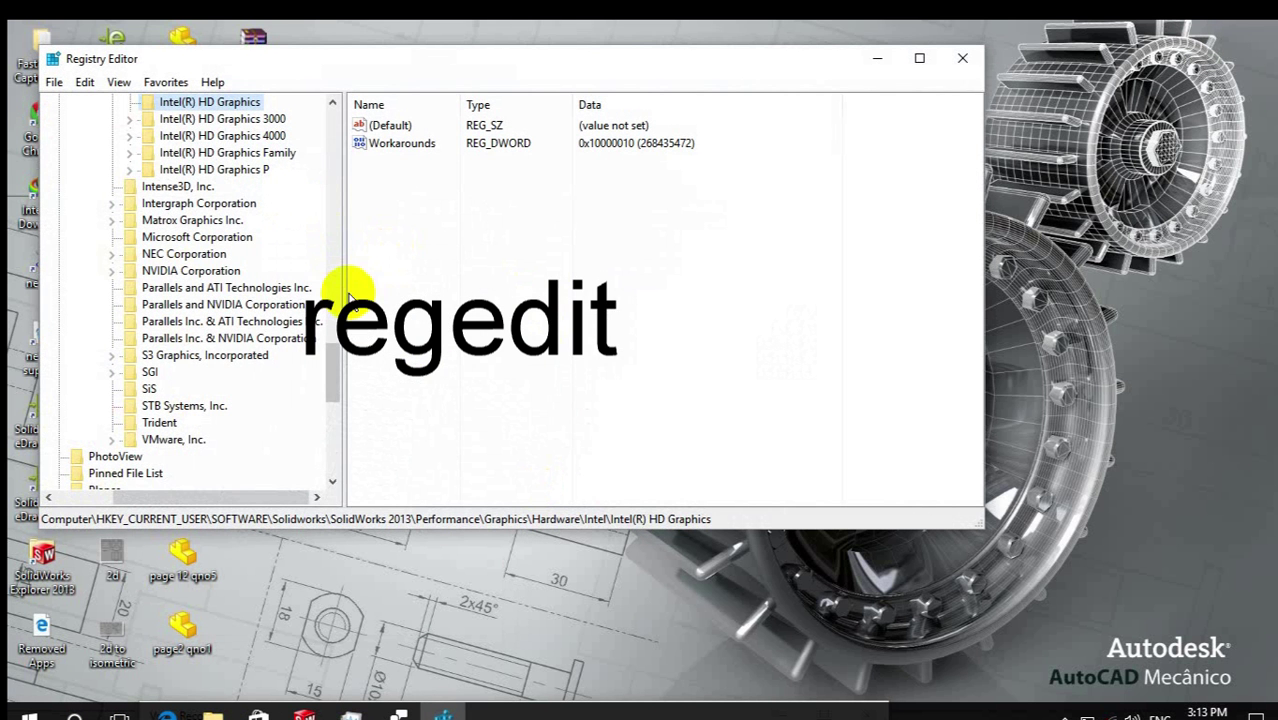
drag(331, 371, 257, 177)
drag(40, 250, 12, 250)
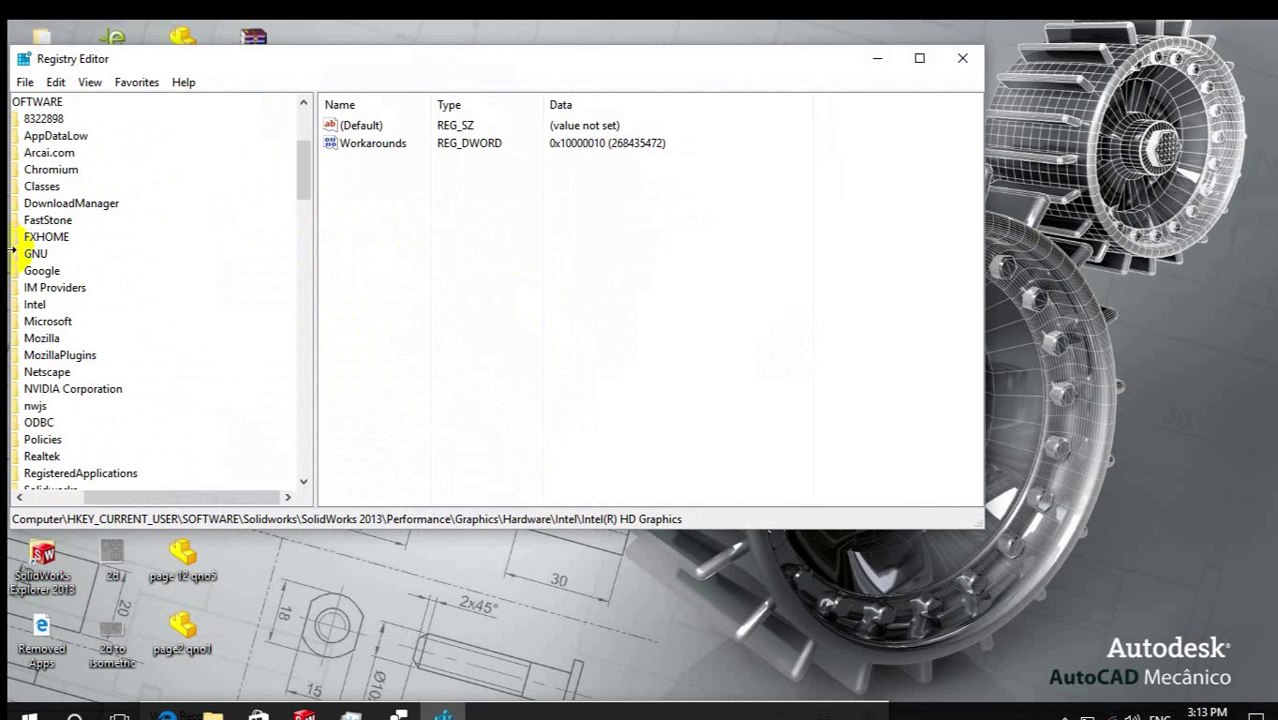
drag(171, 497, 86, 498)
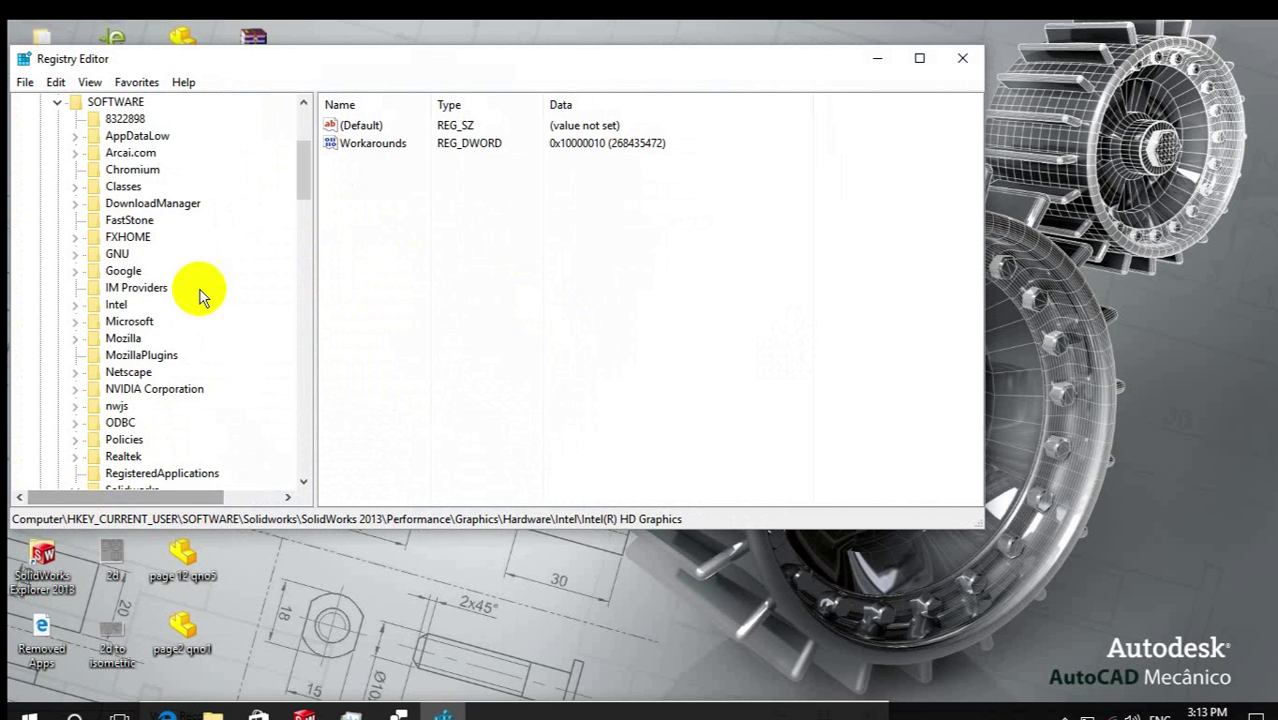
click(57, 110)
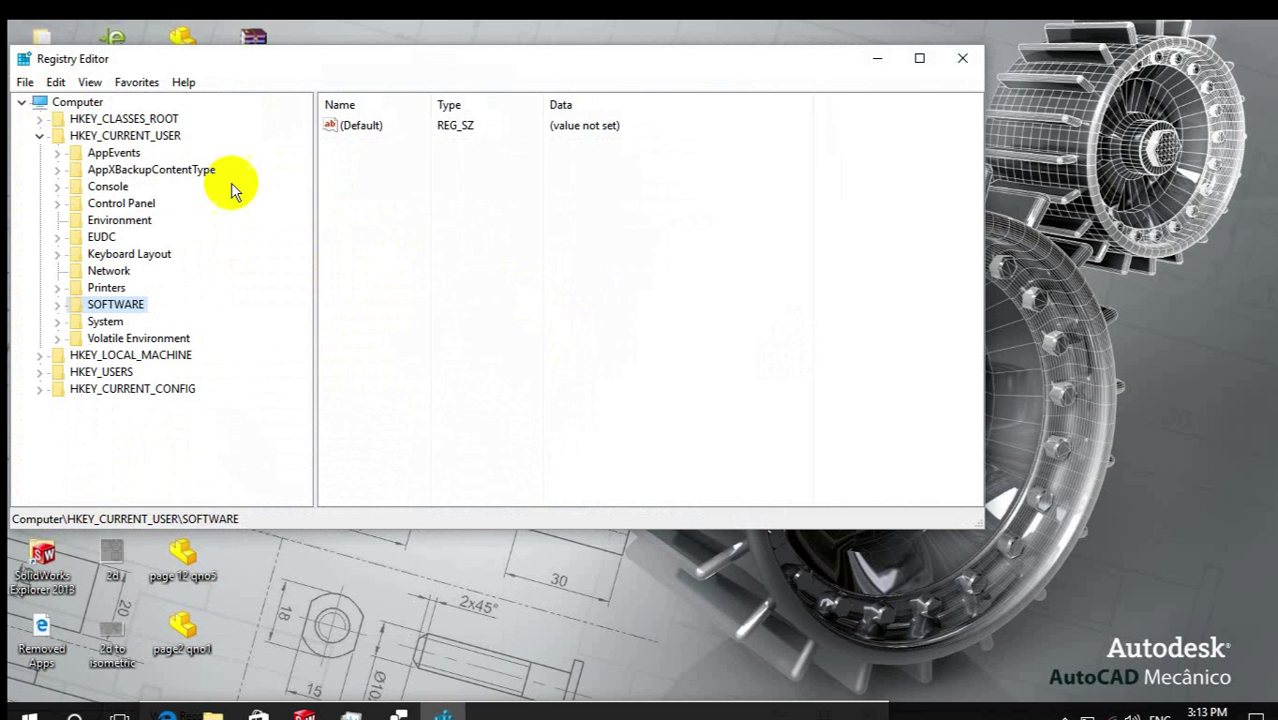
click(41, 138)
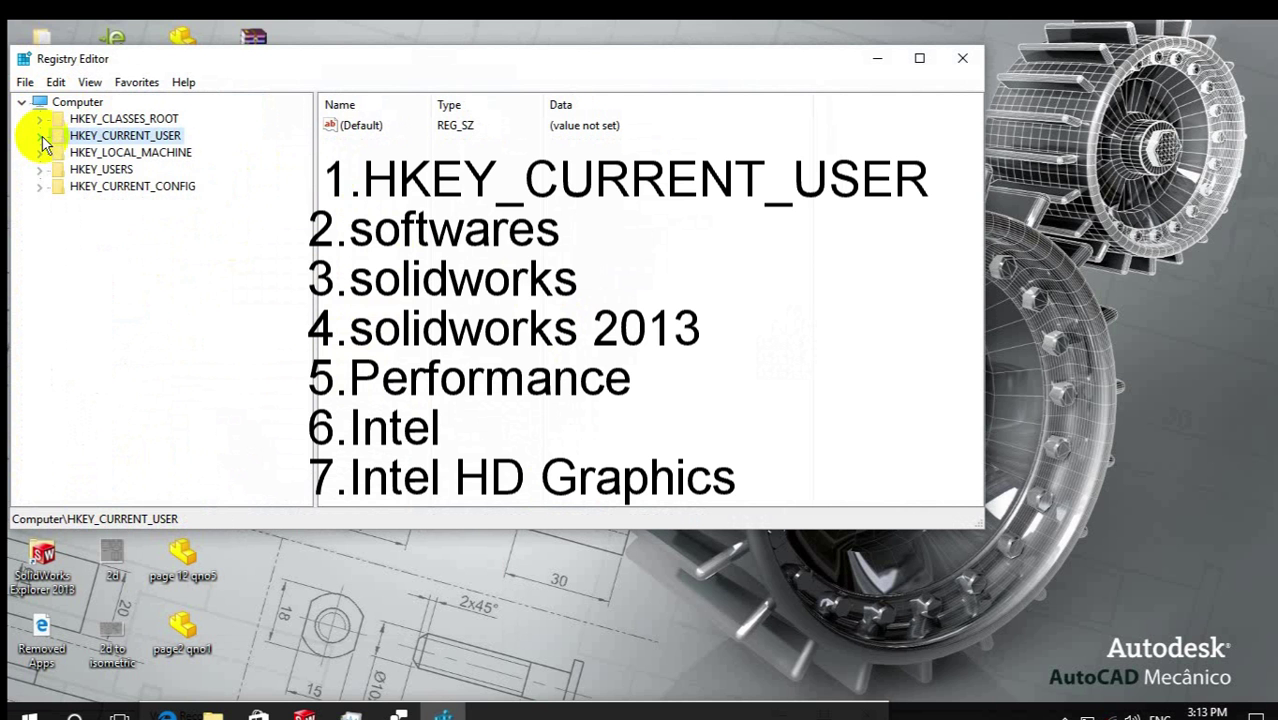
click(41, 139)
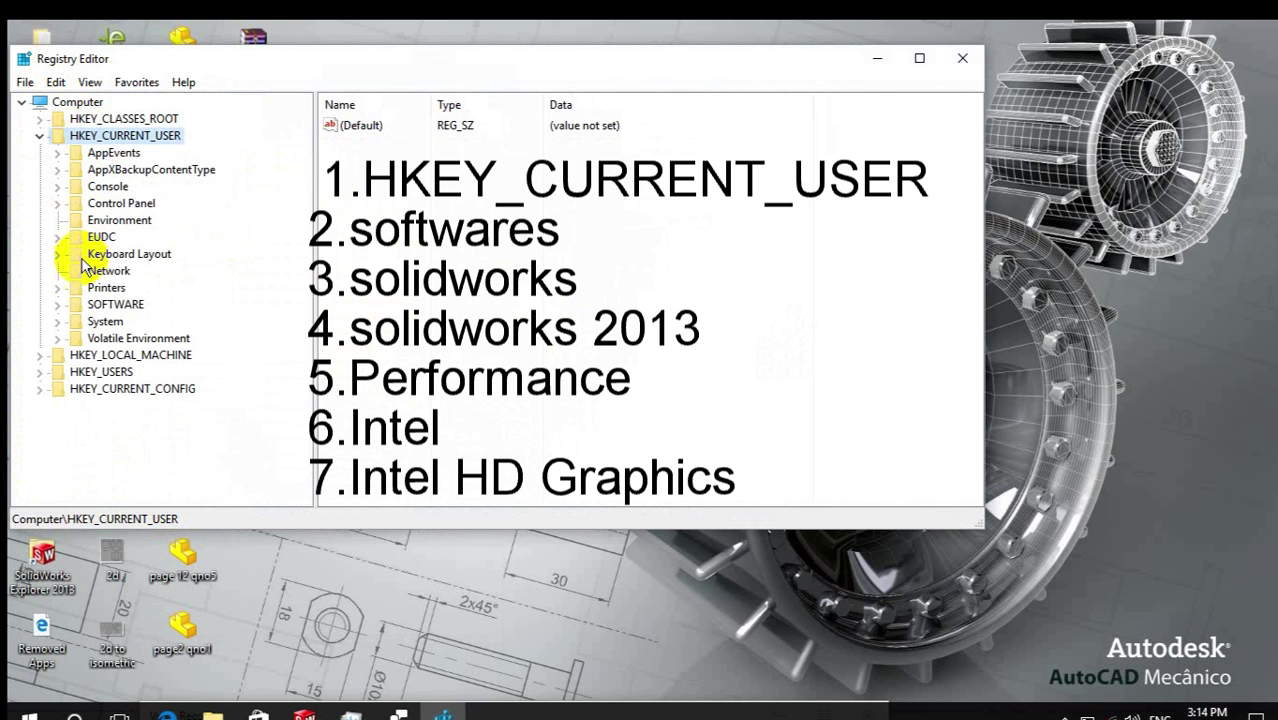
click(56, 304)
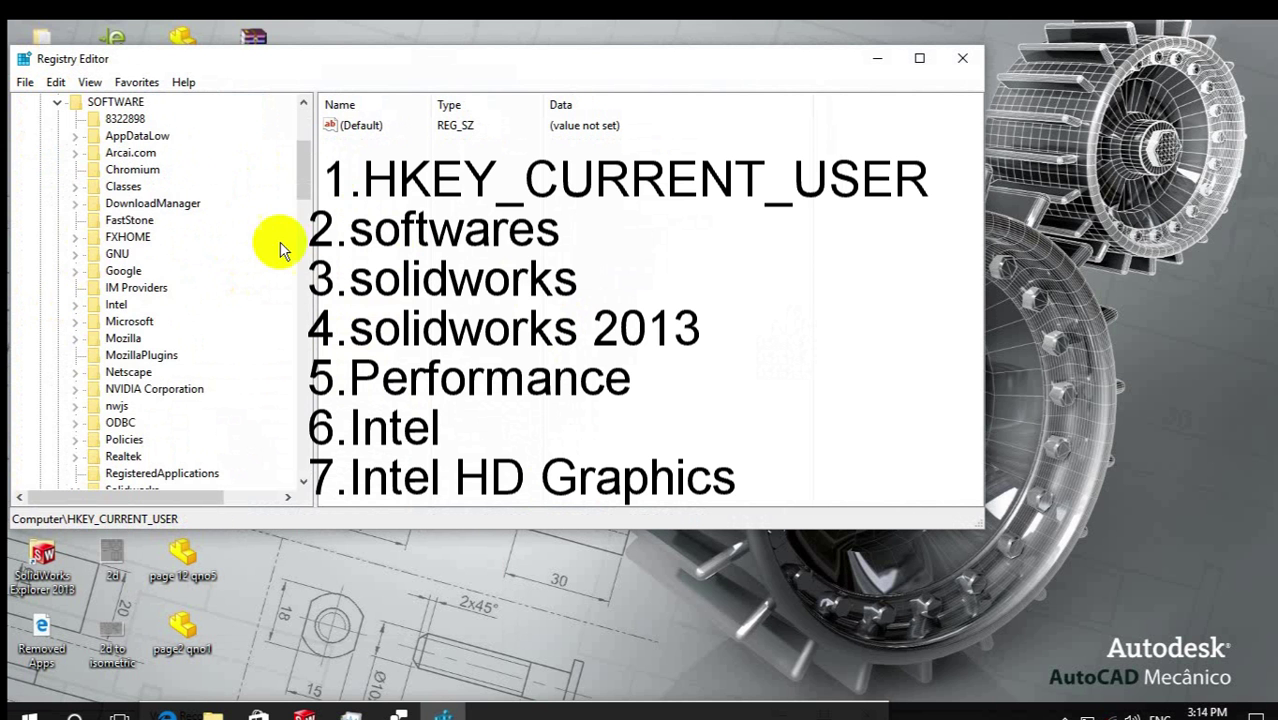
drag(306, 190, 303, 240)
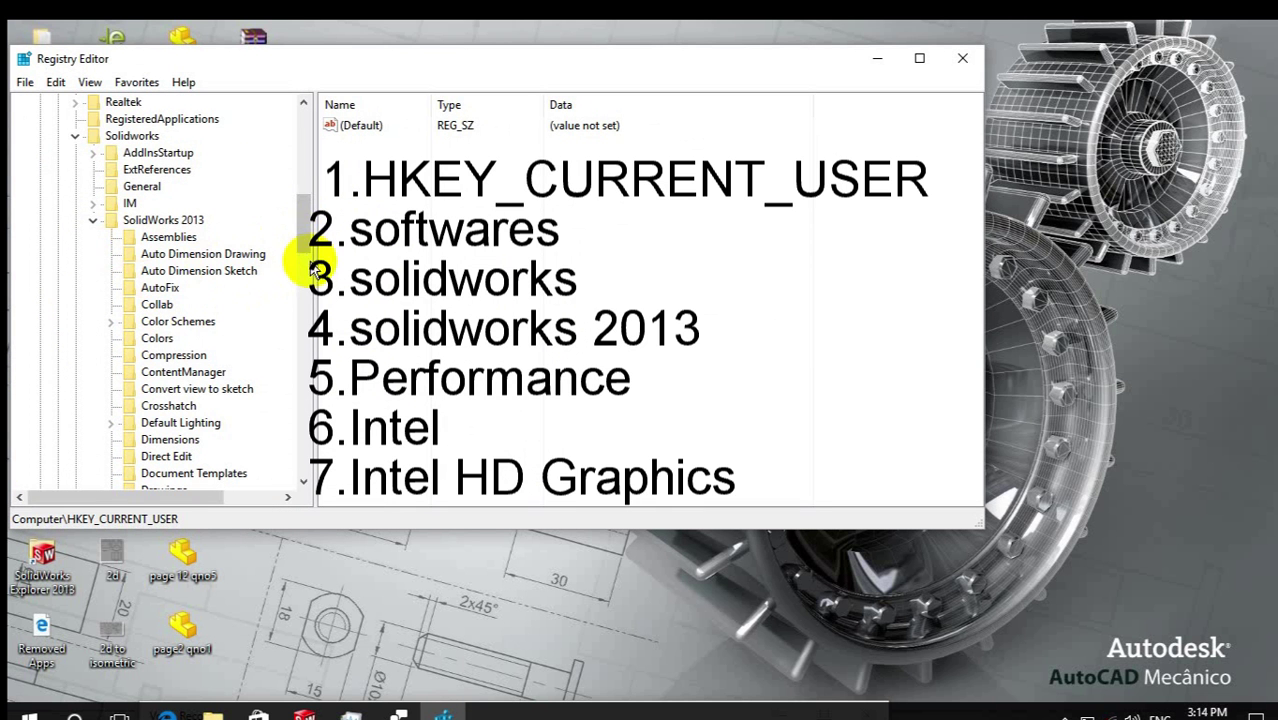
mouse_move(301, 241)
mouse_down()
mouse_move(301, 265)
mouse_move(301, 243)
mouse_move(306, 253)
mouse_up()
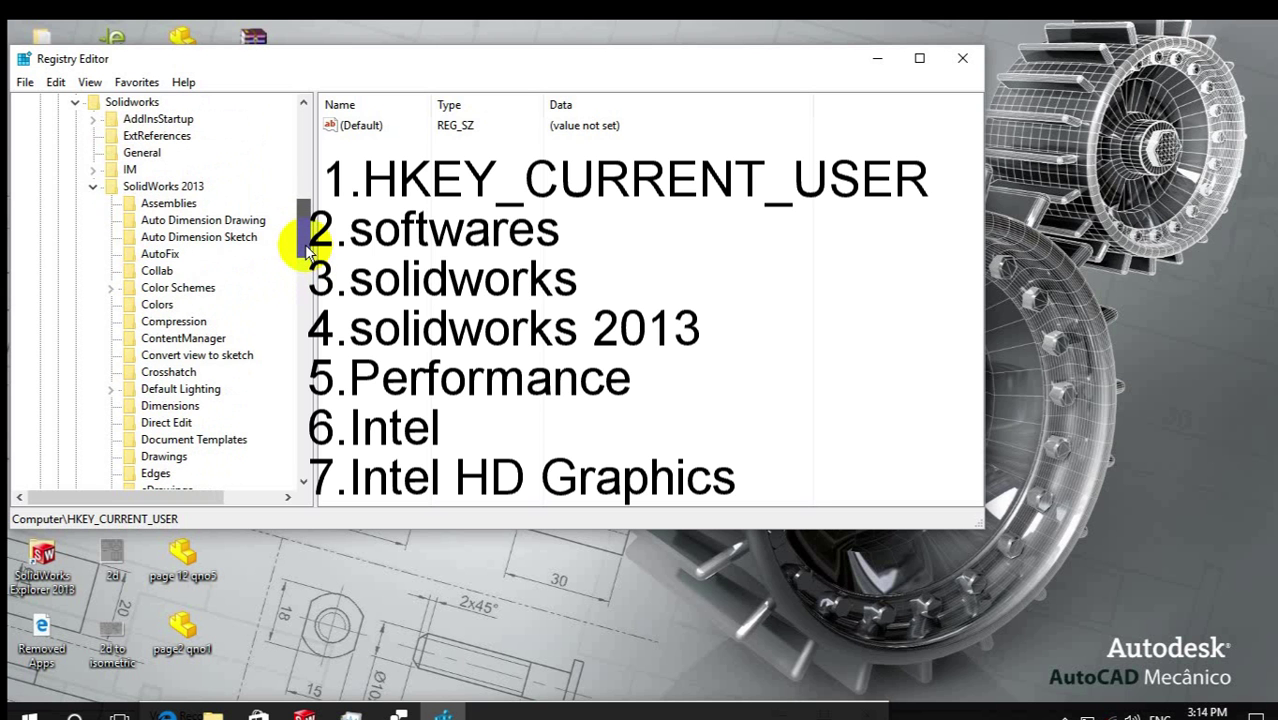
Step: Drill into SolidWorks 2013 > Performance > Graphics > Hardware > Intel > Intel(R) HD Graphics to see Workarounds
click(92, 187)
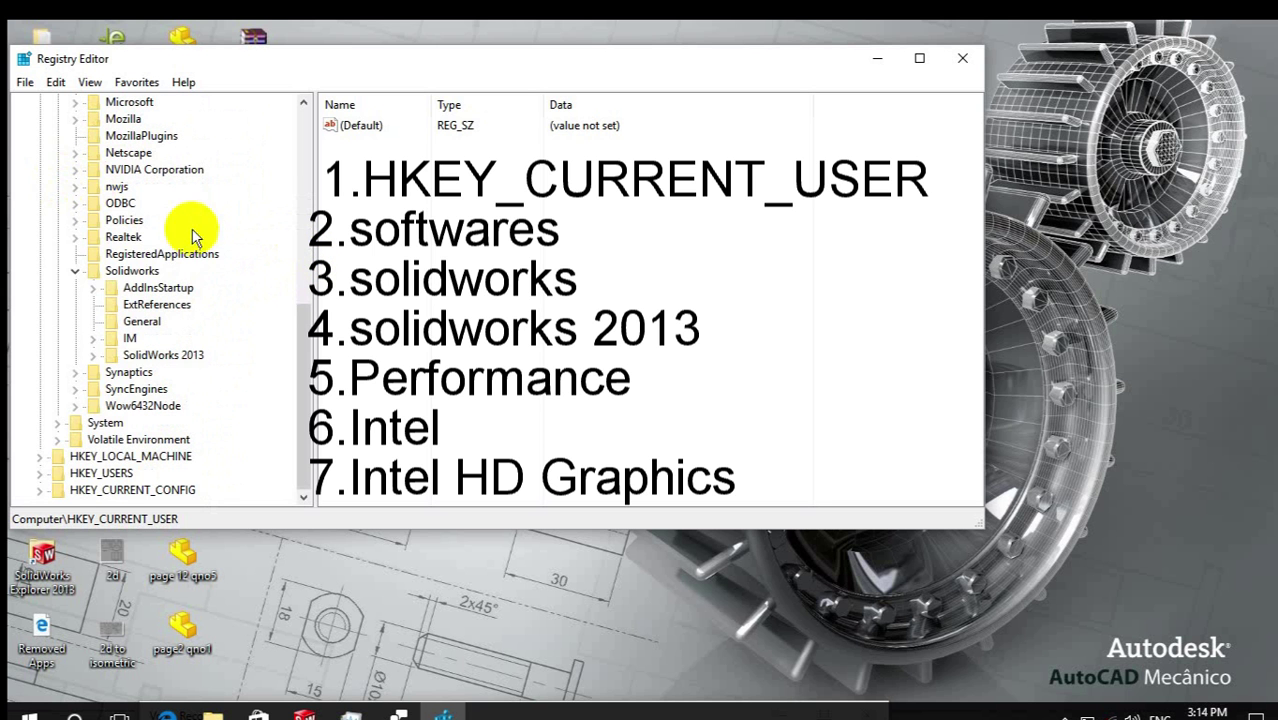
scroll(86, 208, up, 7)
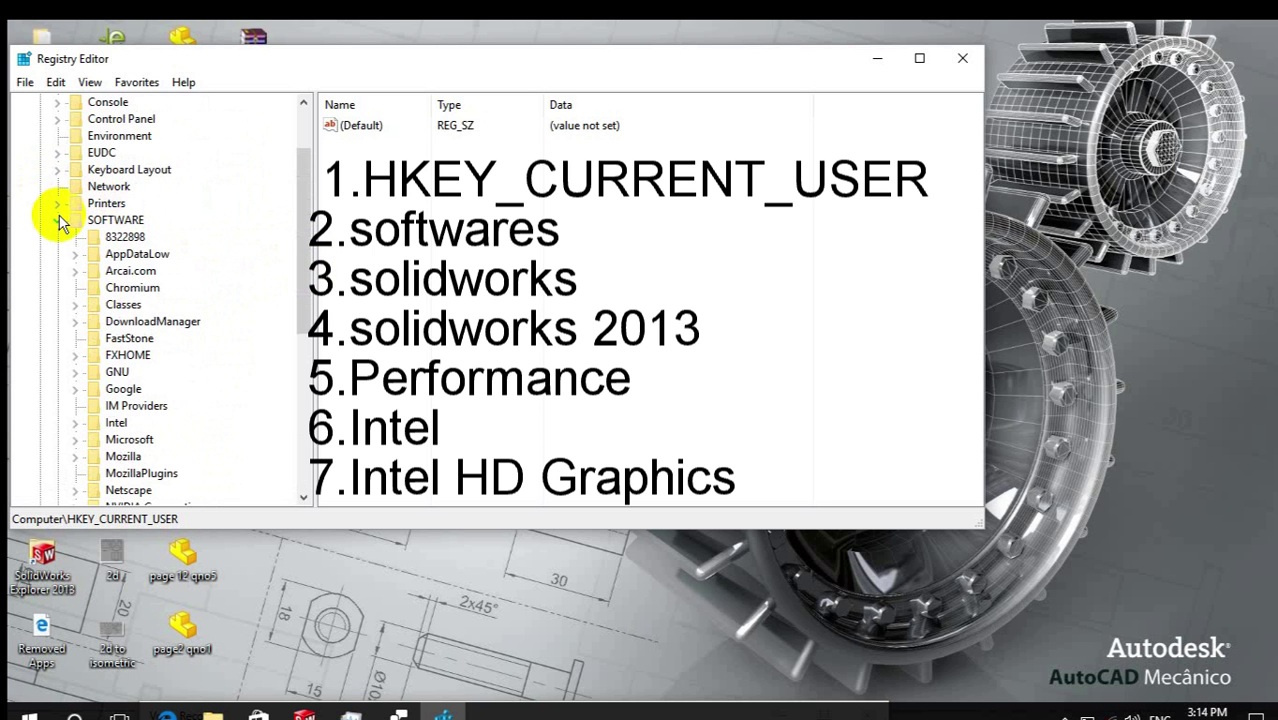
scroll(180, 262, down, 5)
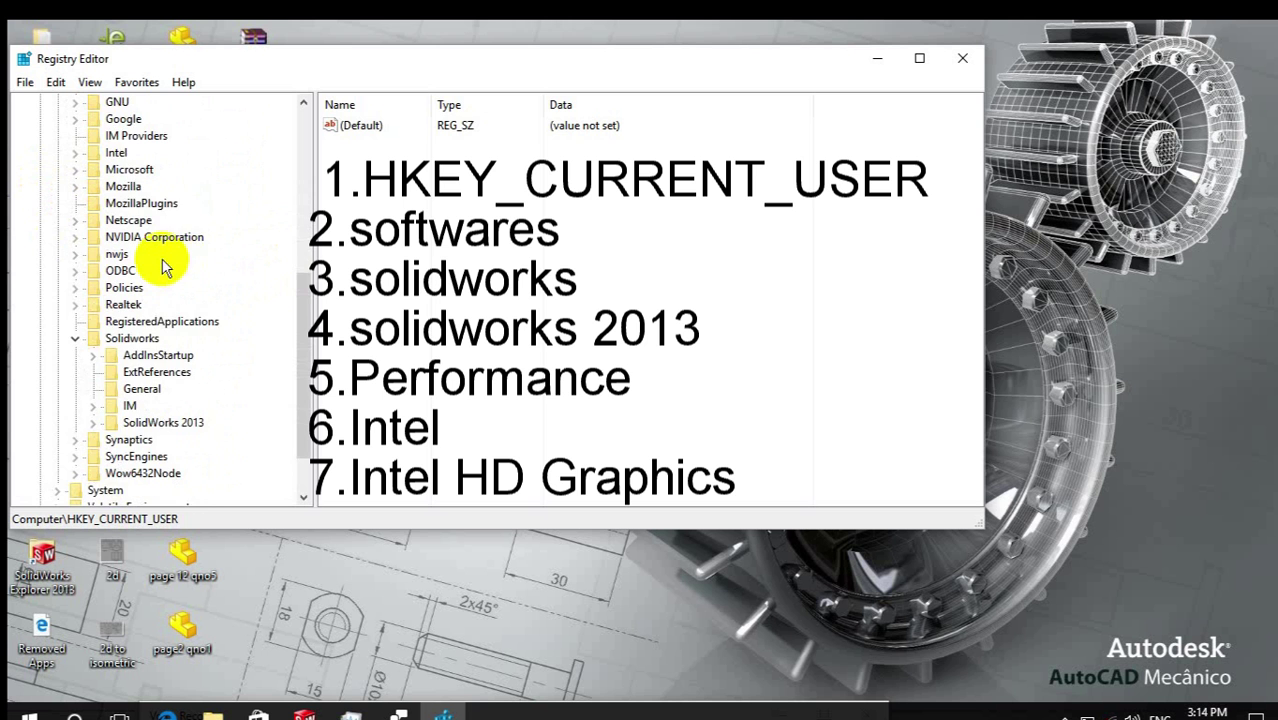
scroll(163, 267, down, 2)
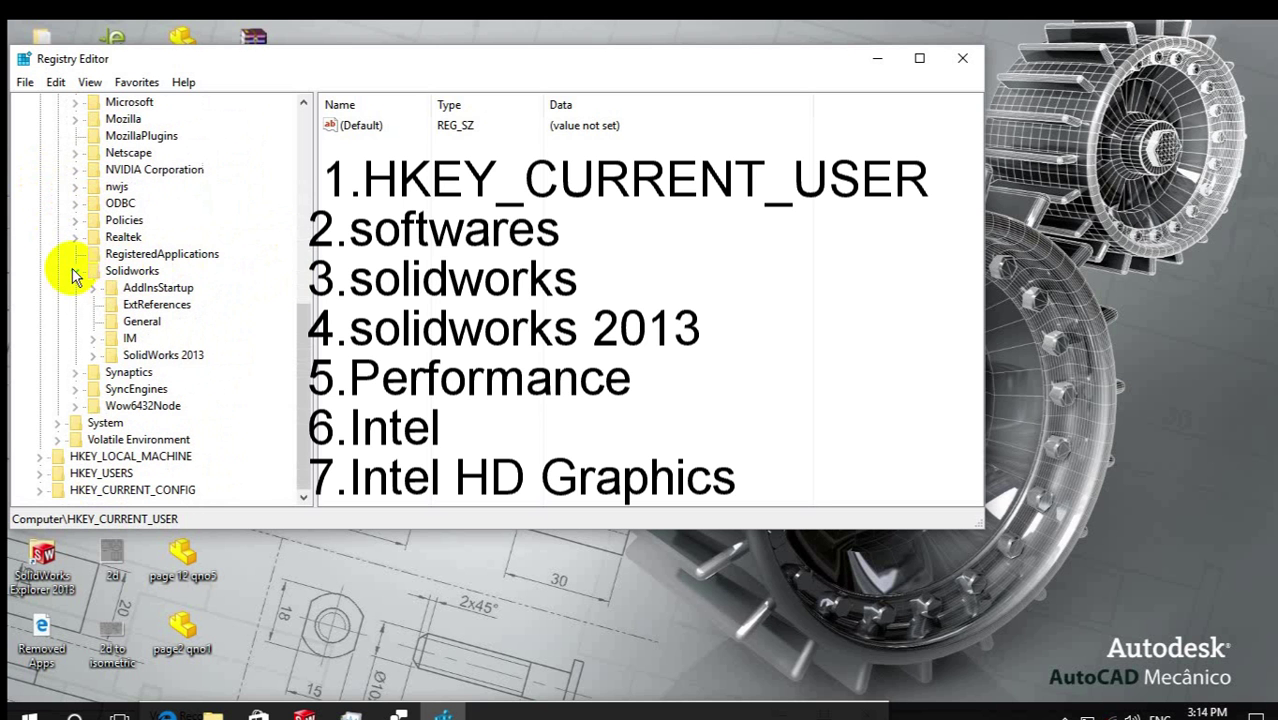
click(93, 355)
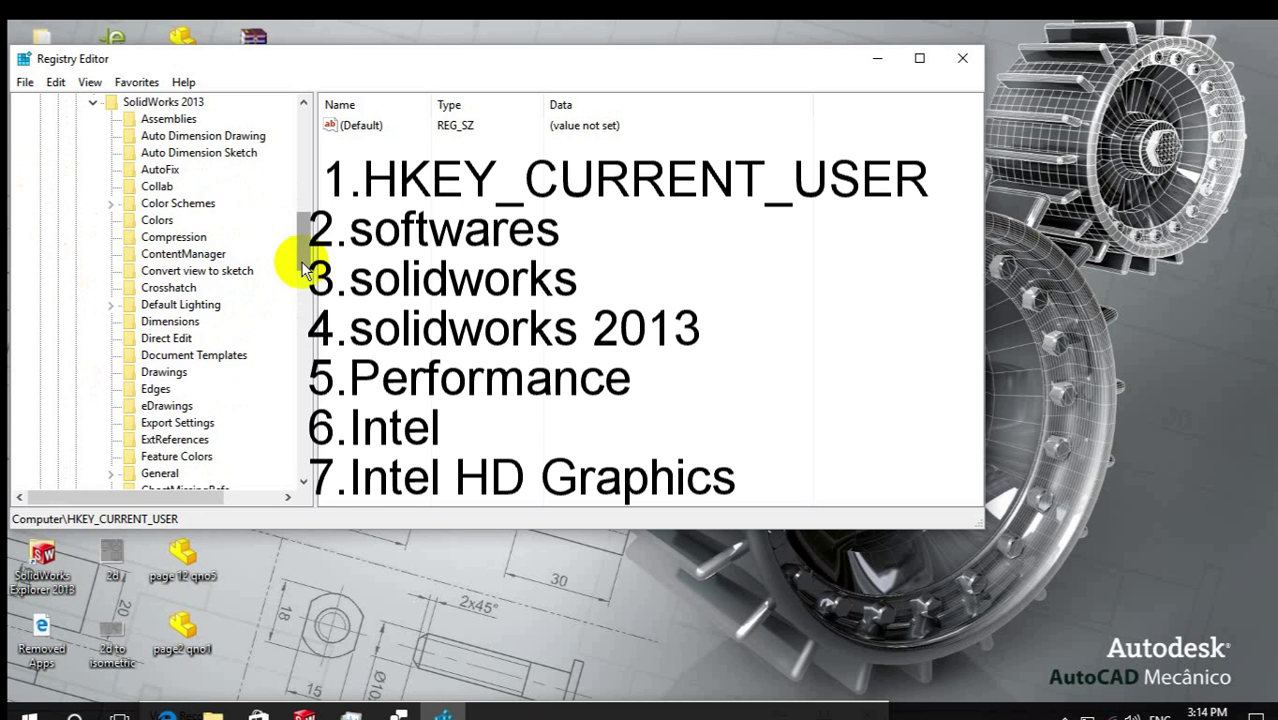
drag(304, 268, 300, 313)
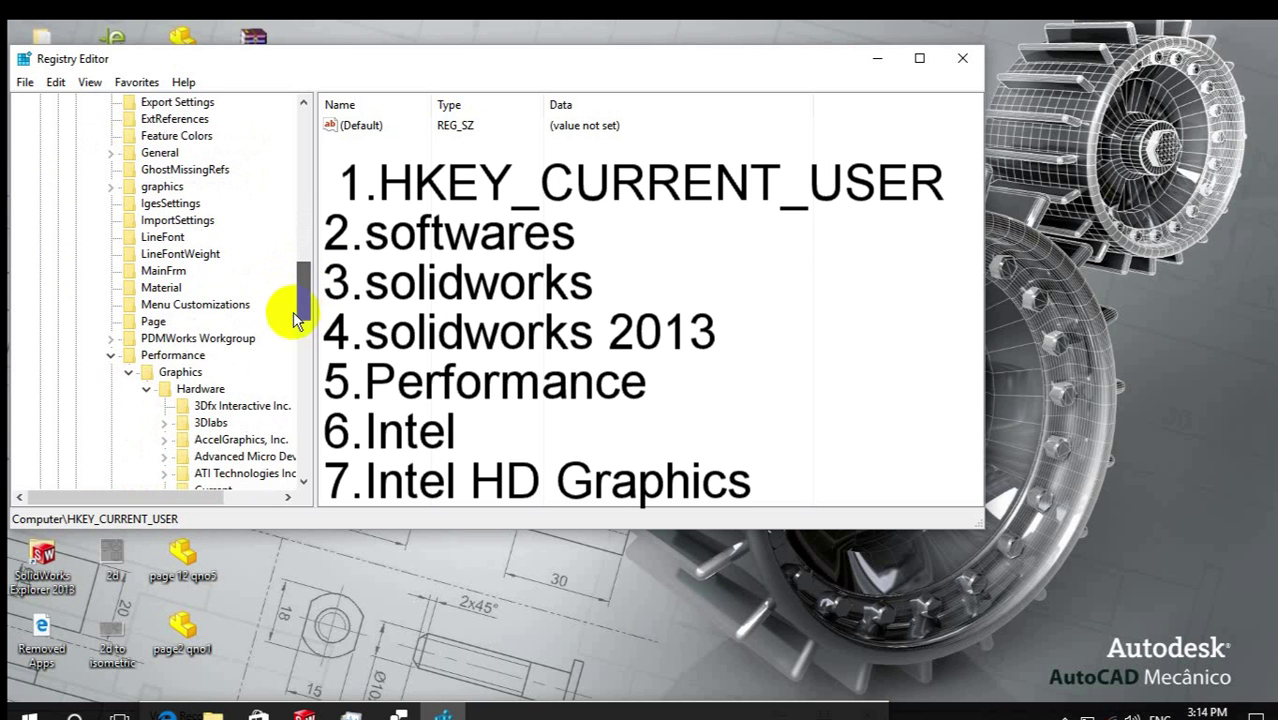
click(110, 355)
click(110, 355)
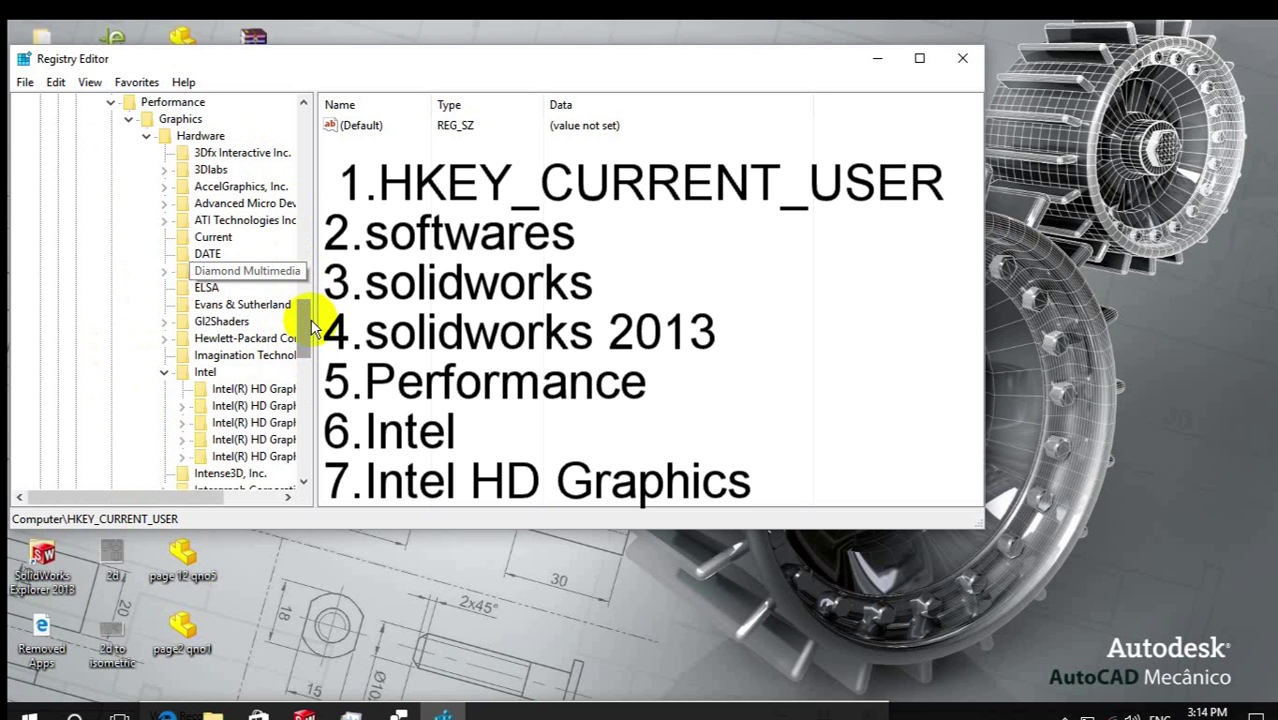
drag(306, 330, 302, 338)
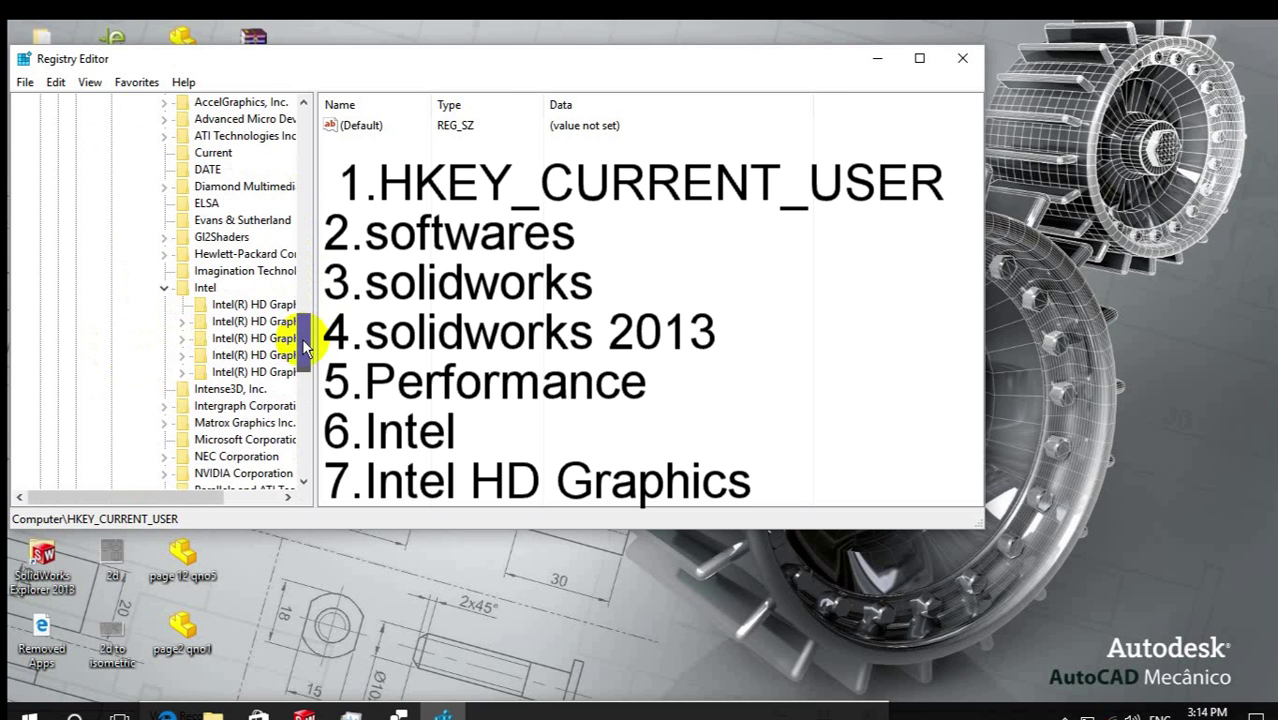
click(222, 306)
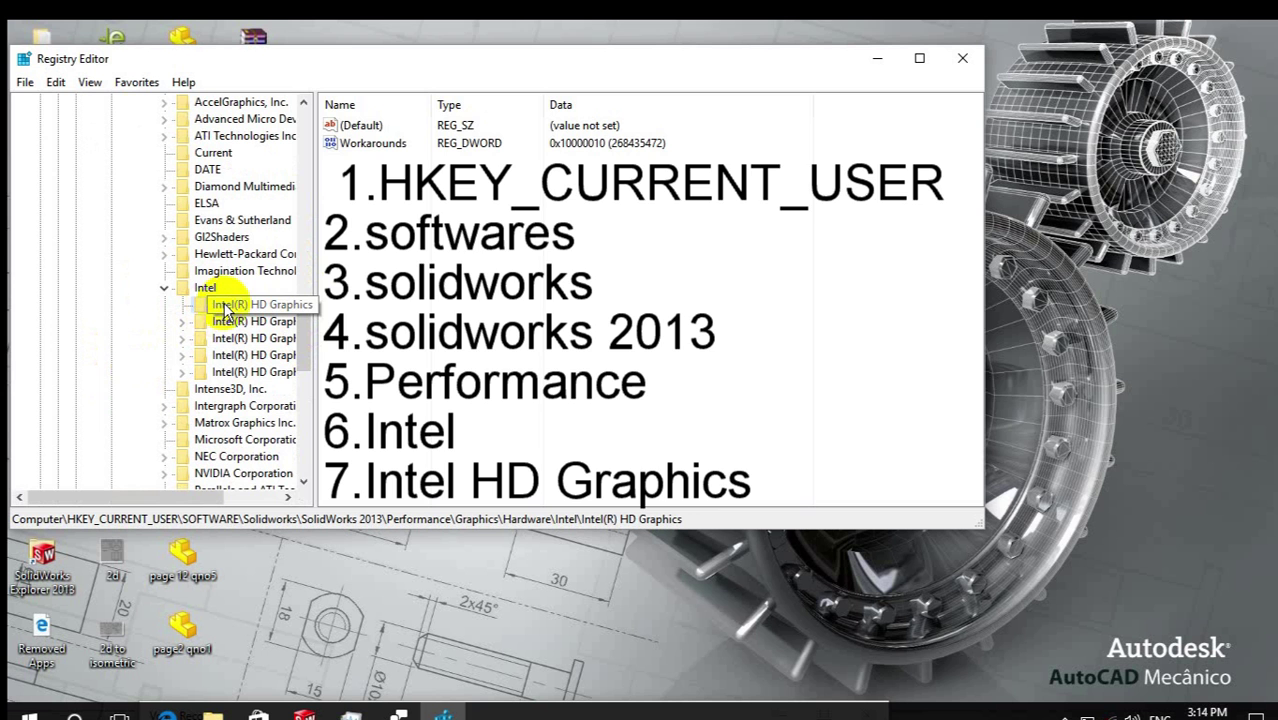
Step: Change the Workarounds DWORD value from 10000010 to 10000009 hexadecimal
double_click(357, 146)
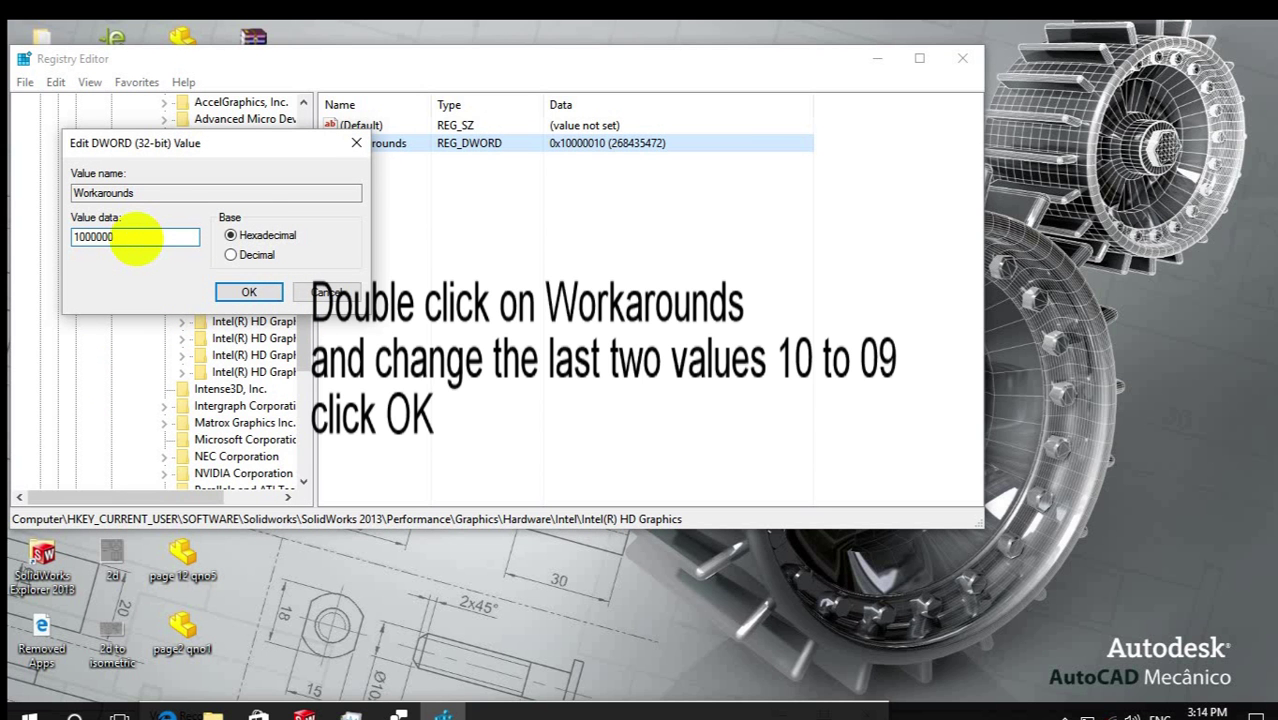
click(241, 290)
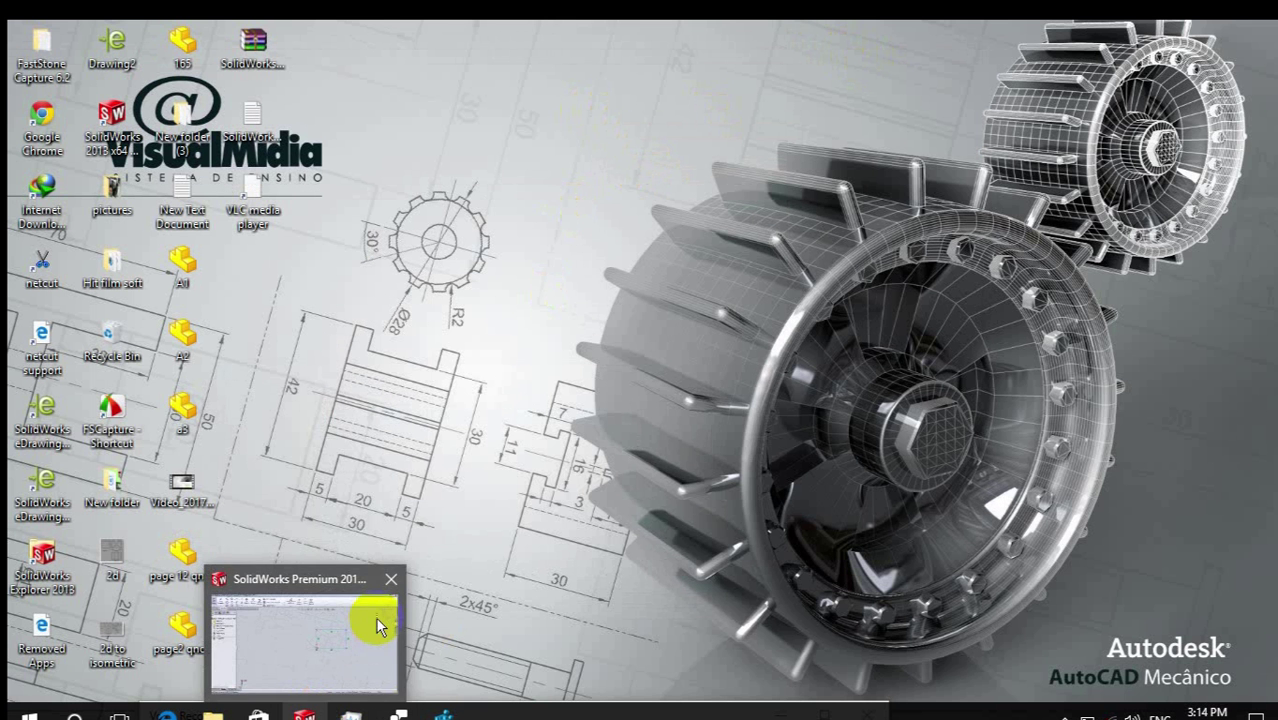
Step: Quit SolidWorks without saving and relaunch SolidWorks 2013 x64 on integrated graphics
click(391, 579)
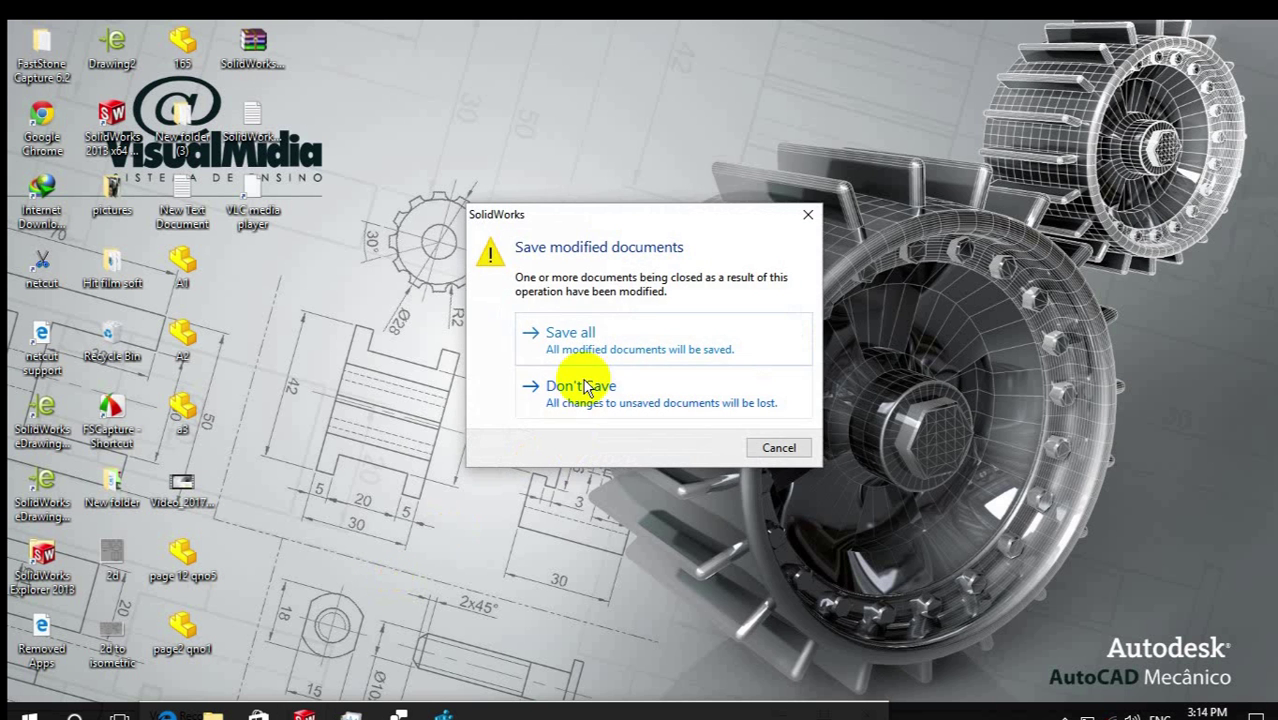
click(583, 390)
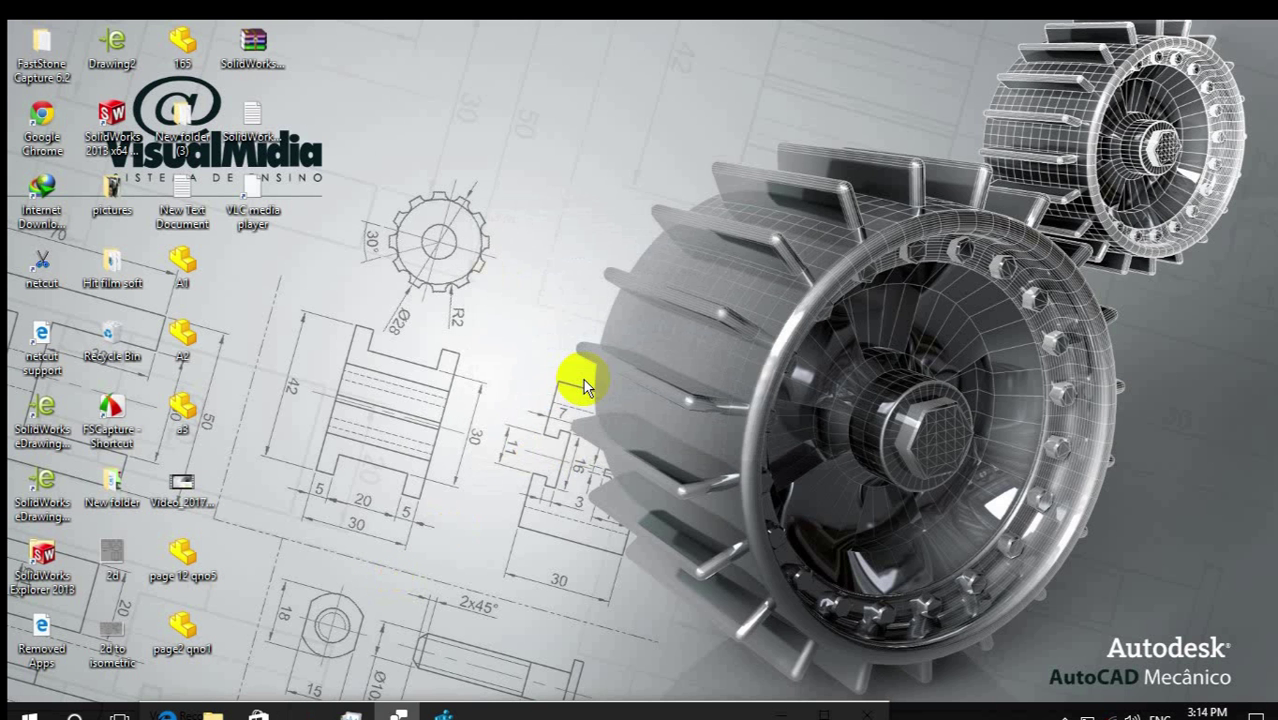
right_click(100, 142)
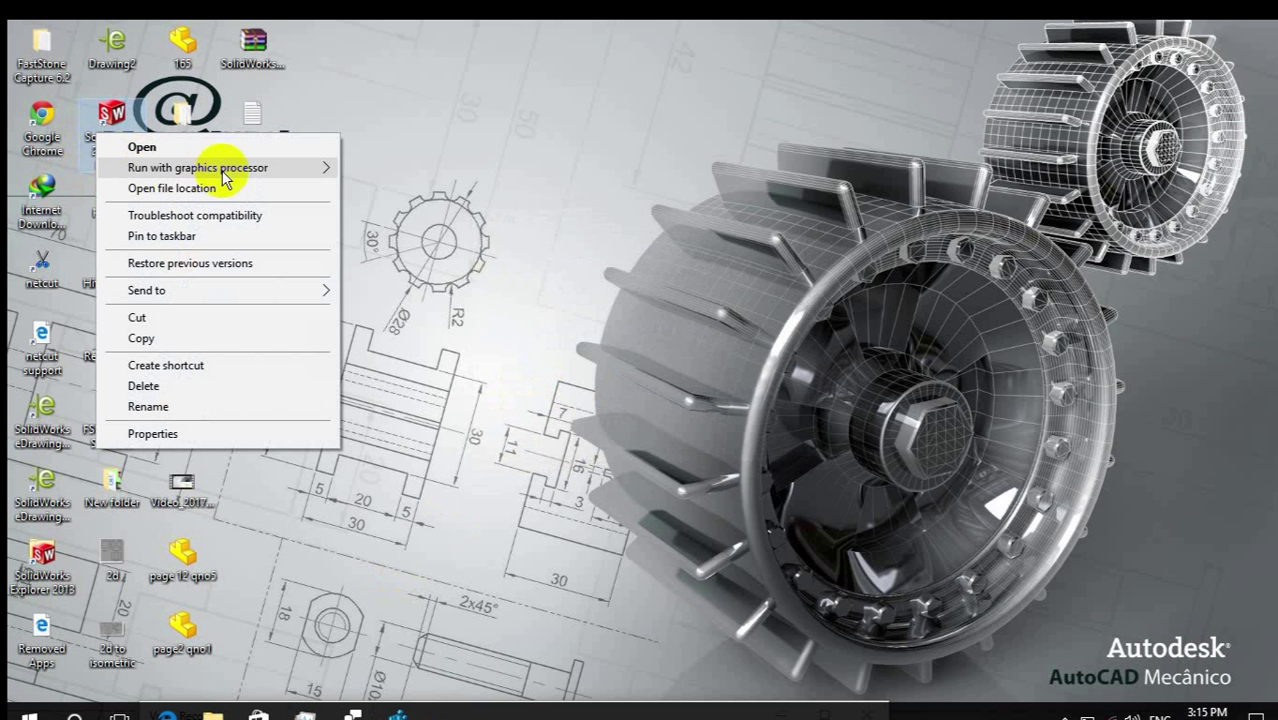
mouse_move(228, 168)
click(372, 190)
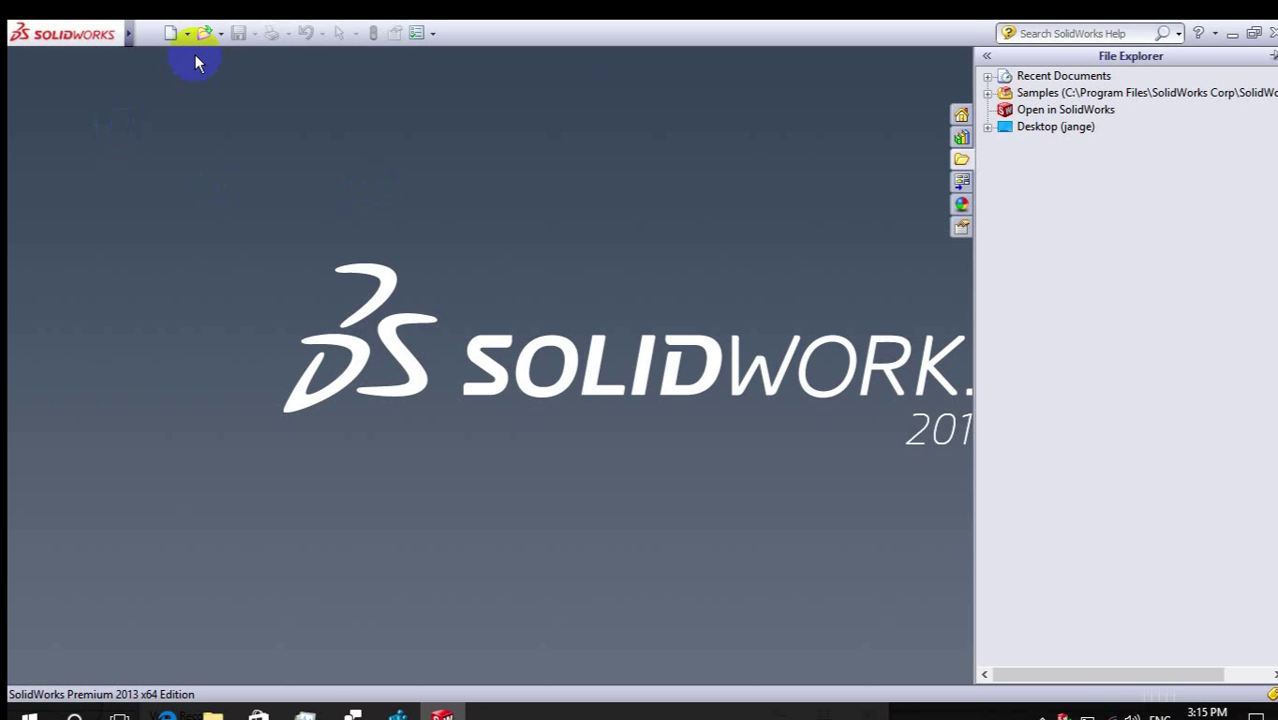
Step: Create a new part document and view its Front Plane normal to the screen
click(172, 33)
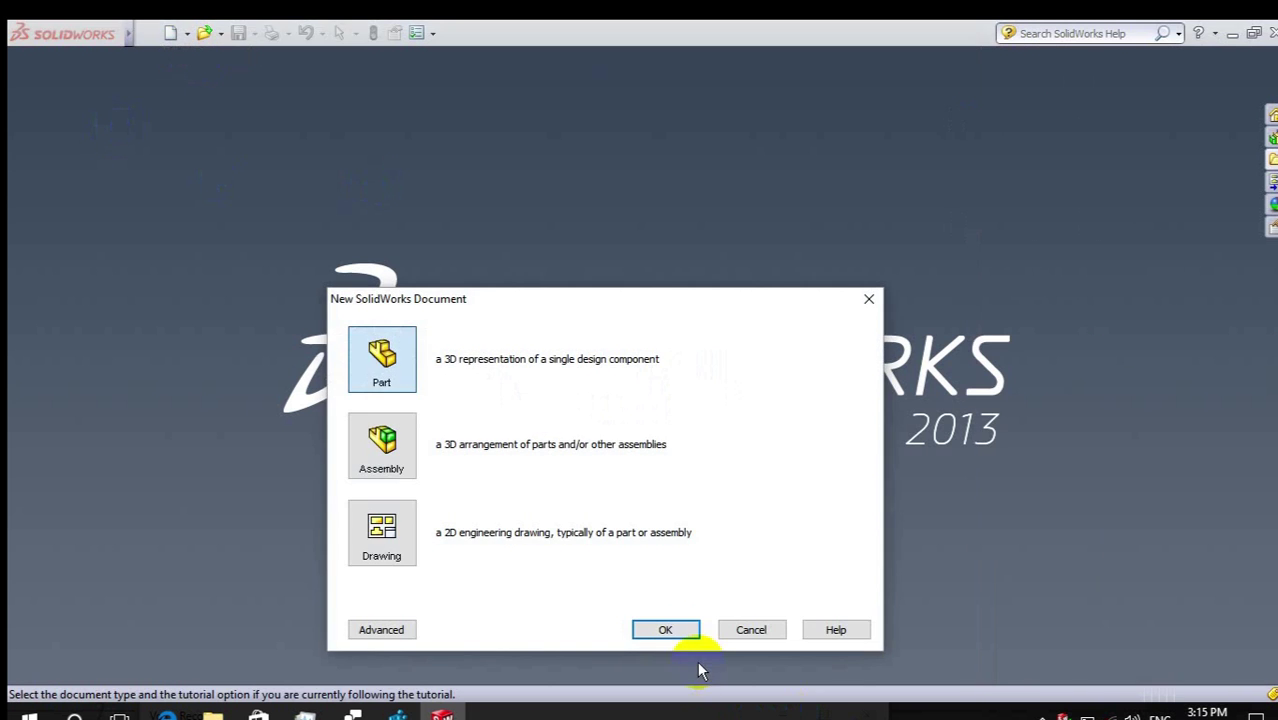
click(665, 629)
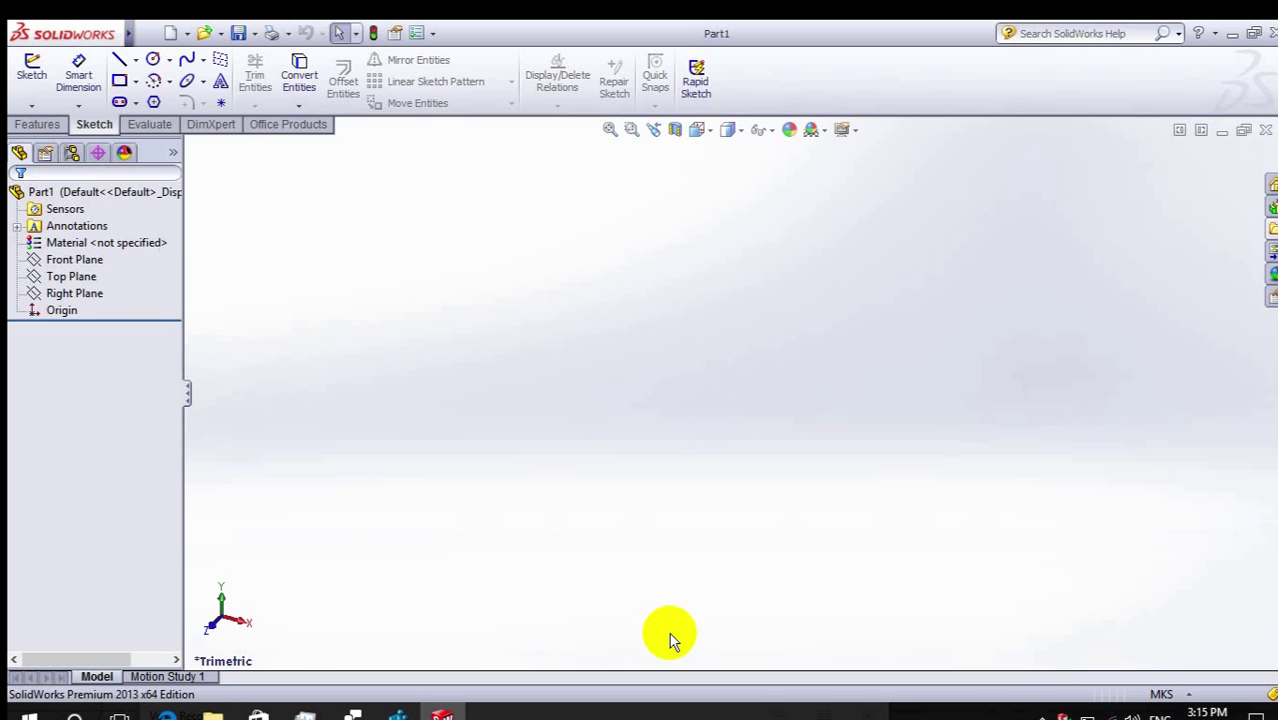
click(67, 246)
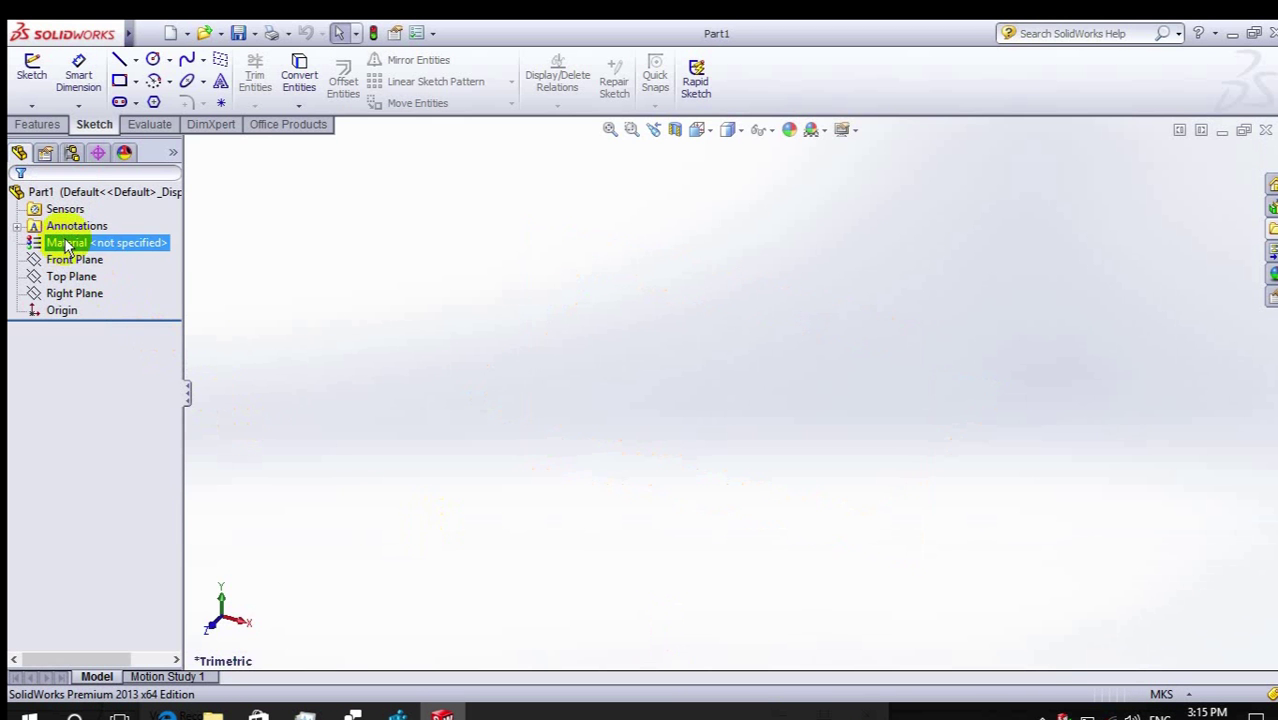
click(72, 259)
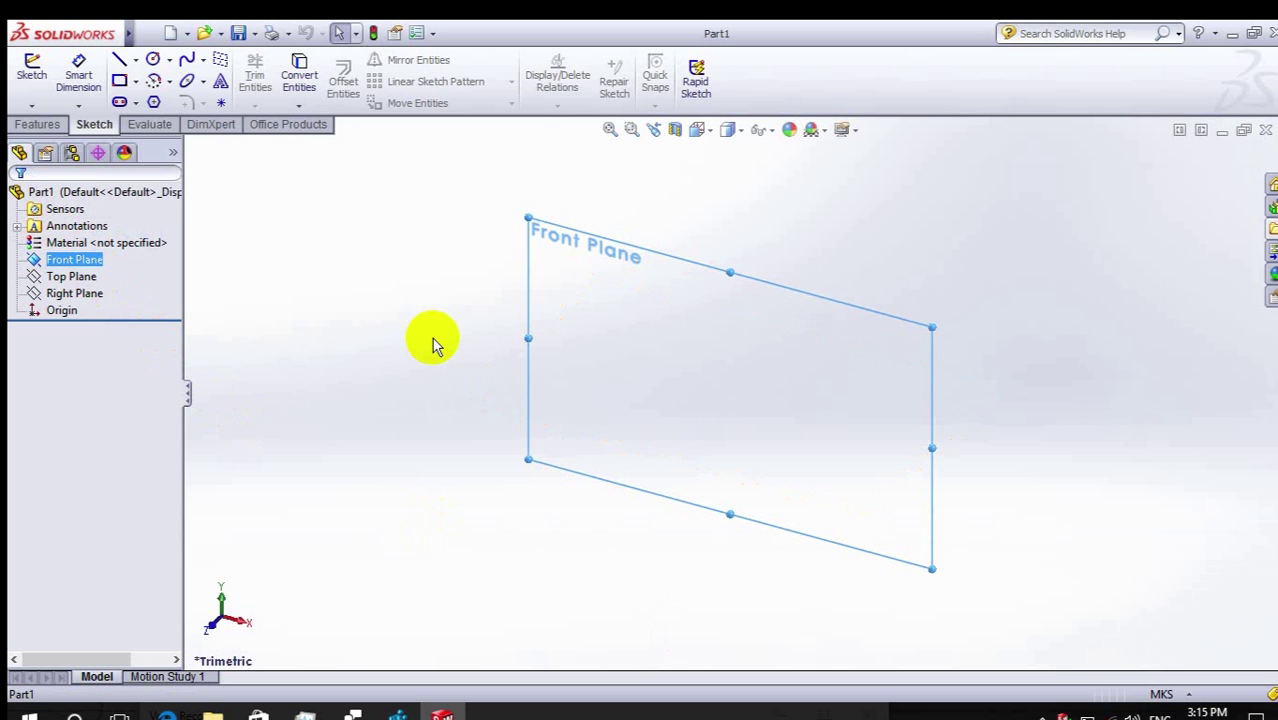
key(ctrl+8)
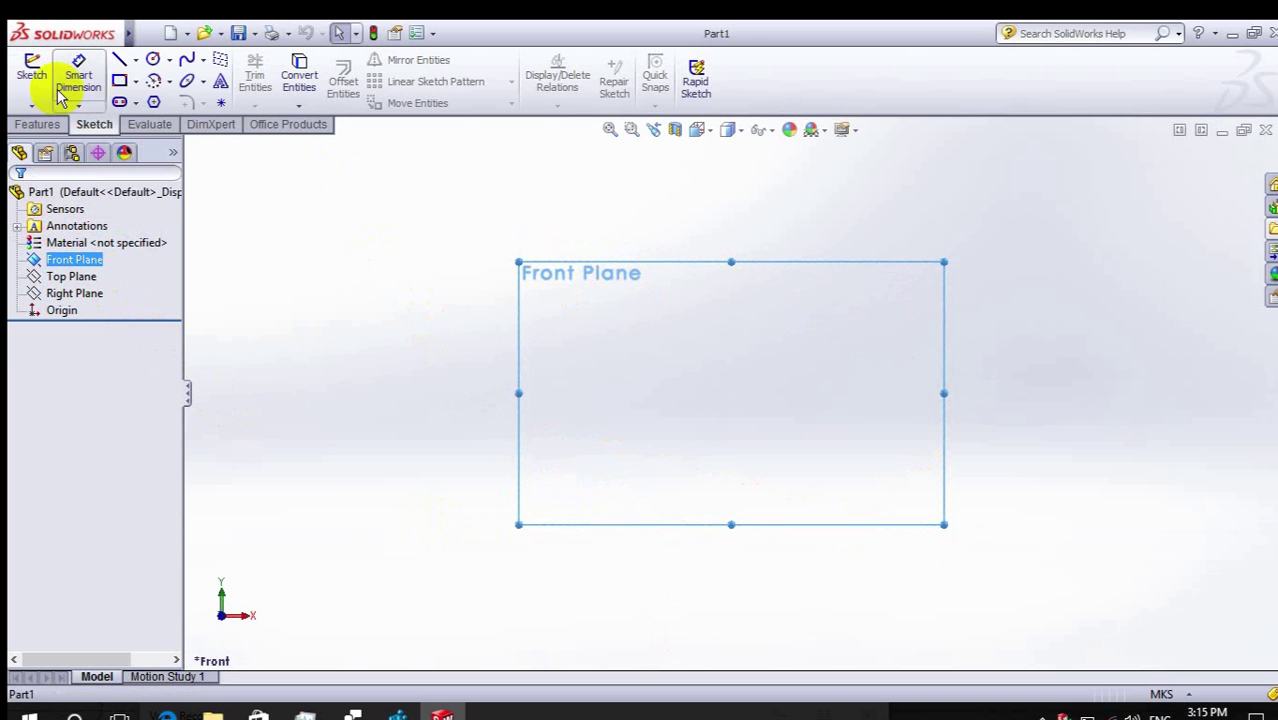
Step: Sketch a corner rectangle on the Front Plane
click(119, 81)
click(620, 315)
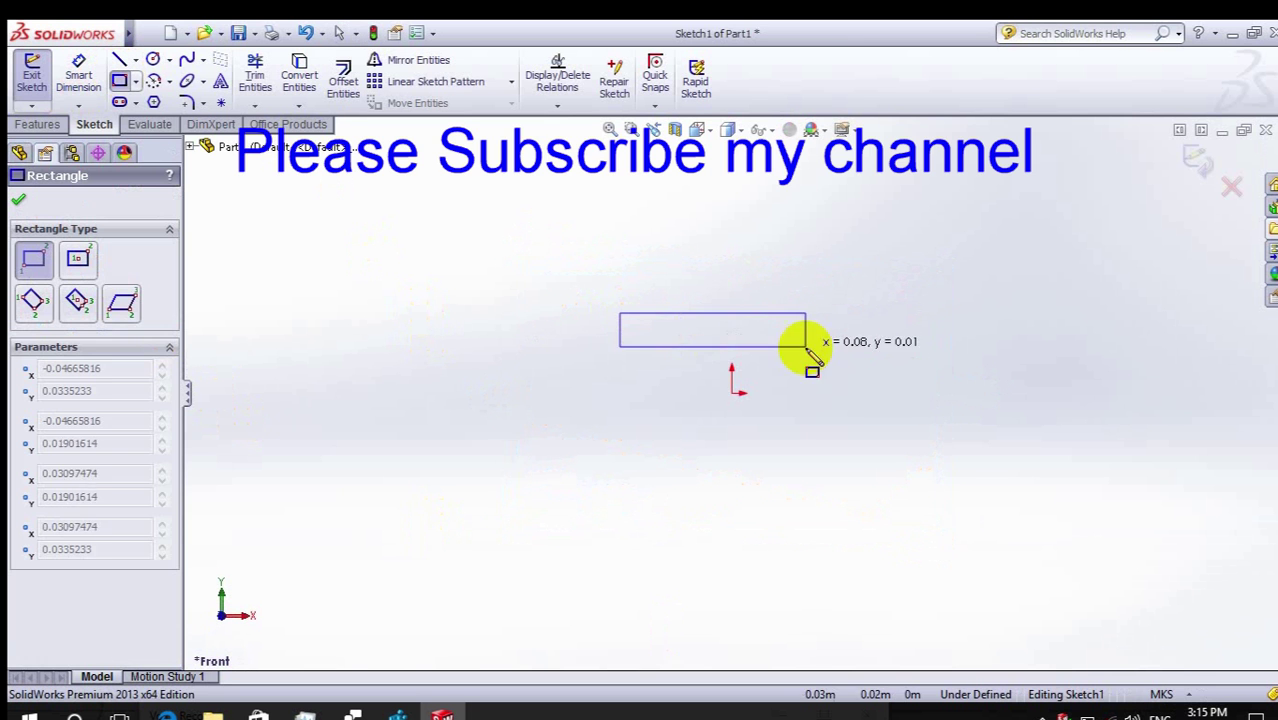
click(839, 463)
click(18, 199)
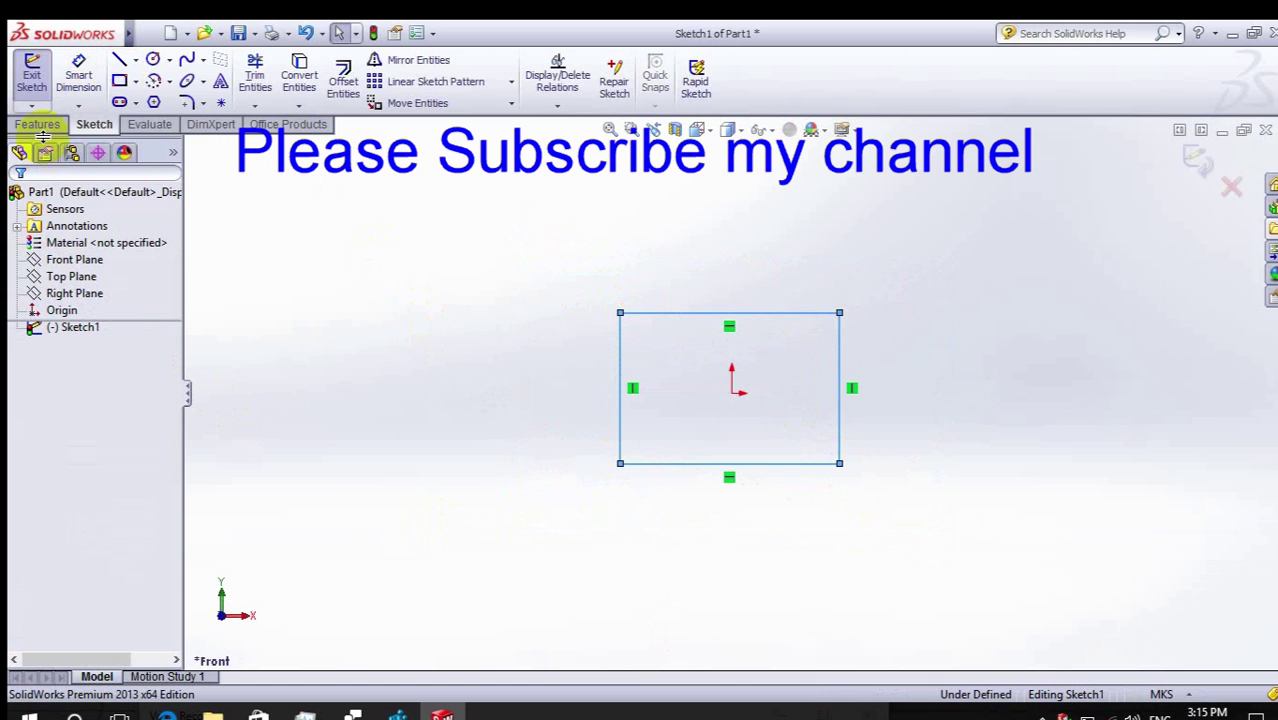
Step: Extrude the rectangle 0.034m into a box and orbit to view it in 3D
click(40, 126)
click(39, 80)
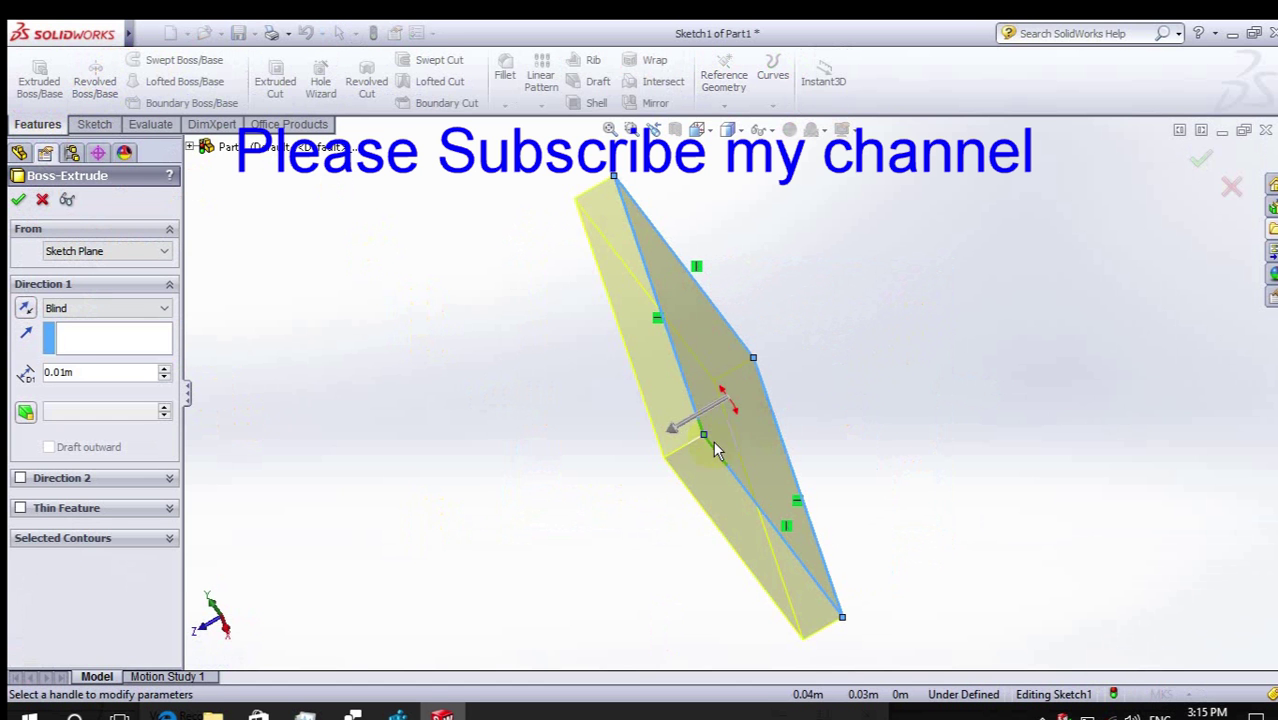
drag(668, 440, 580, 460)
click(18, 201)
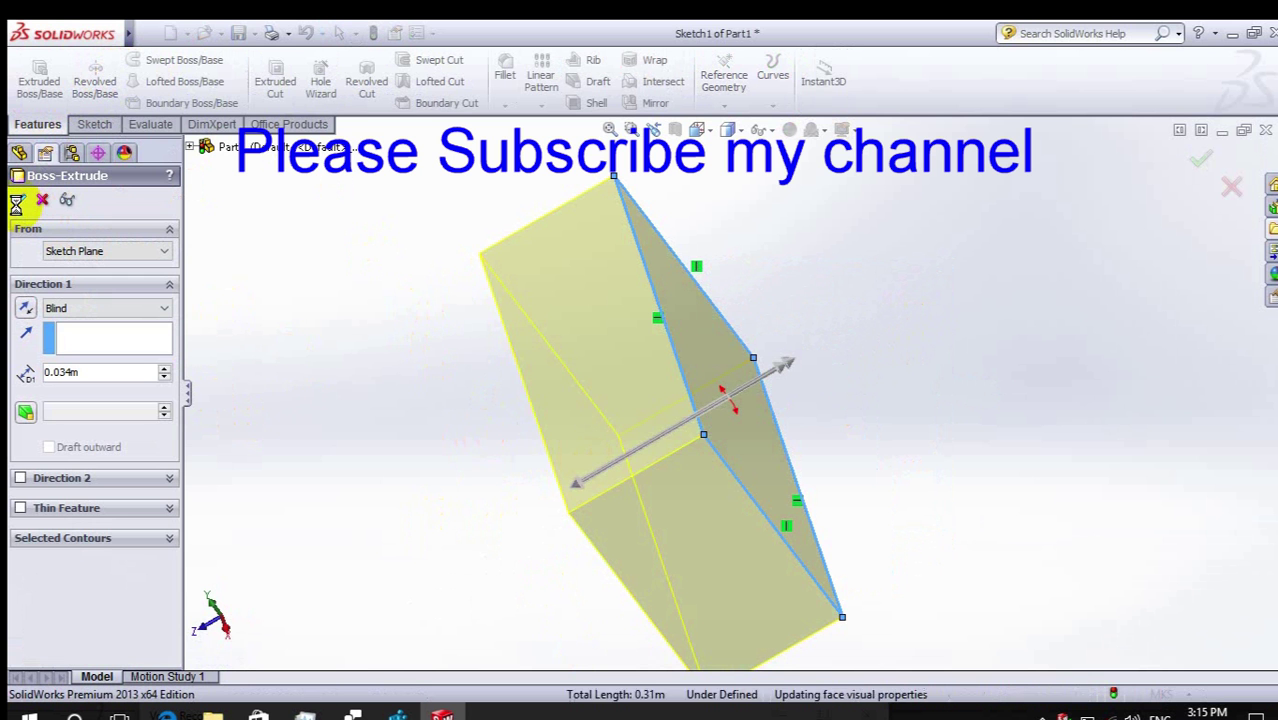
drag(367, 452, 486, 407)
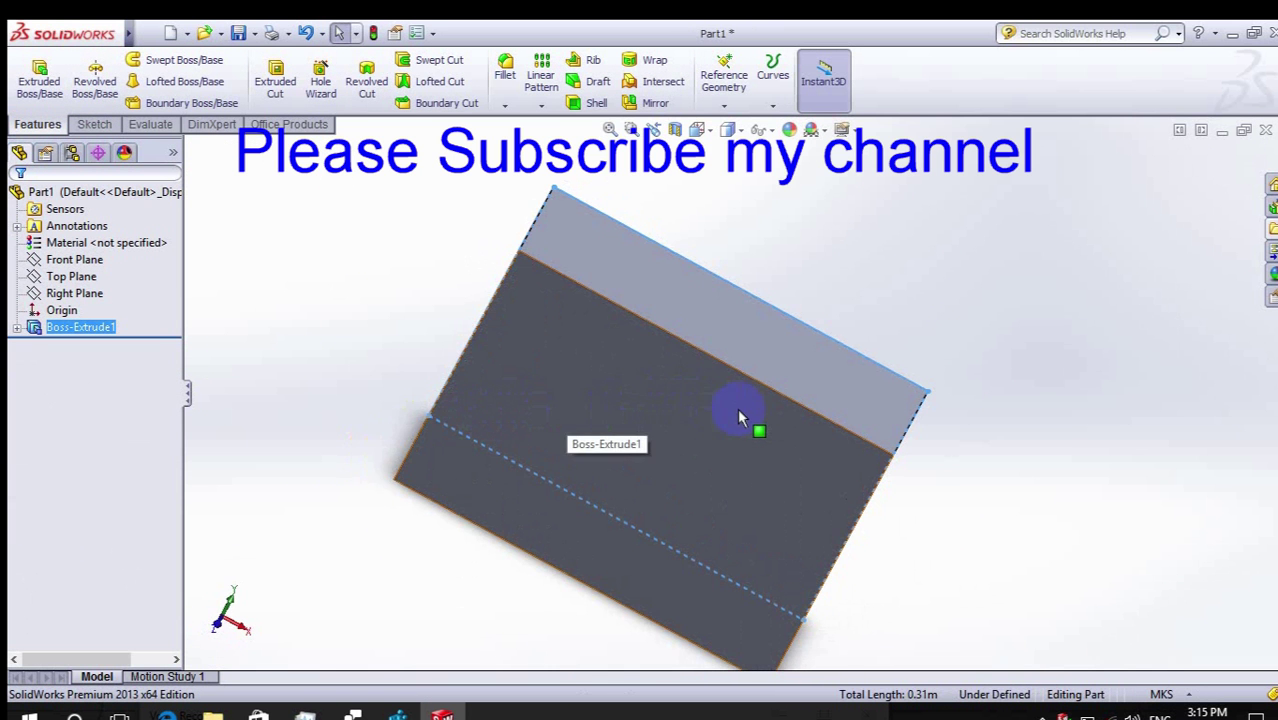
drag(966, 492, 870, 378)
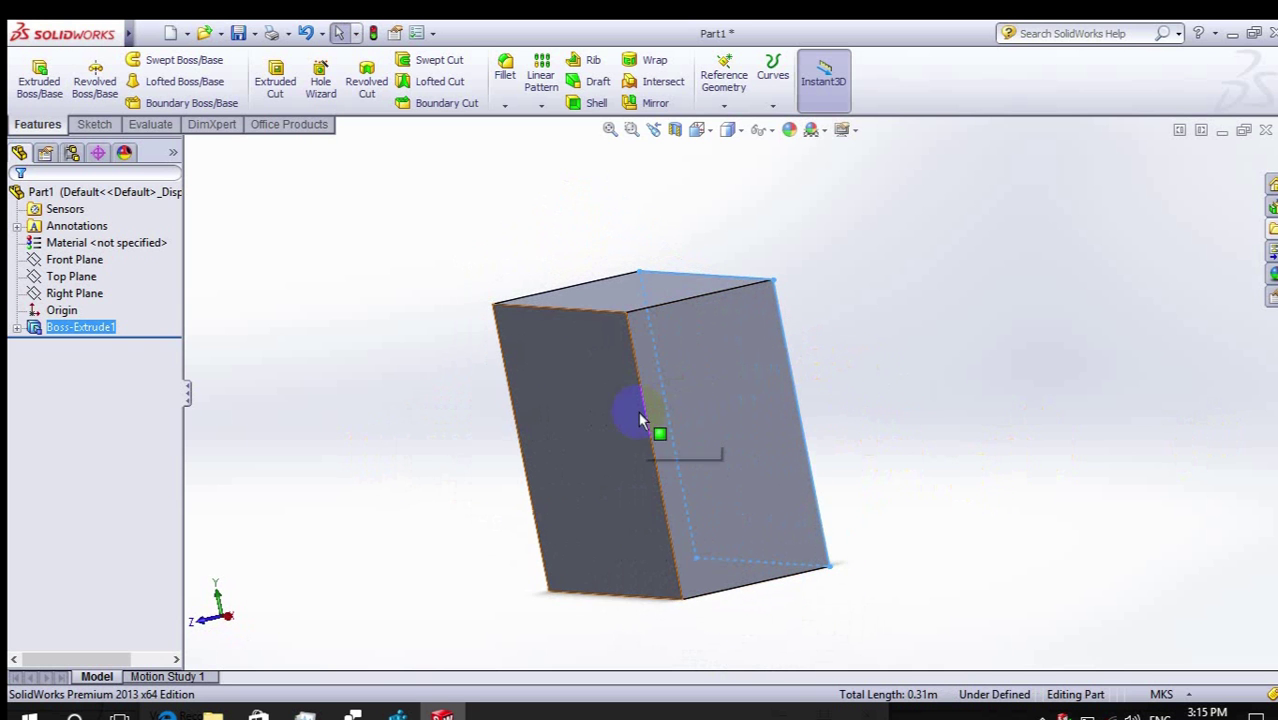